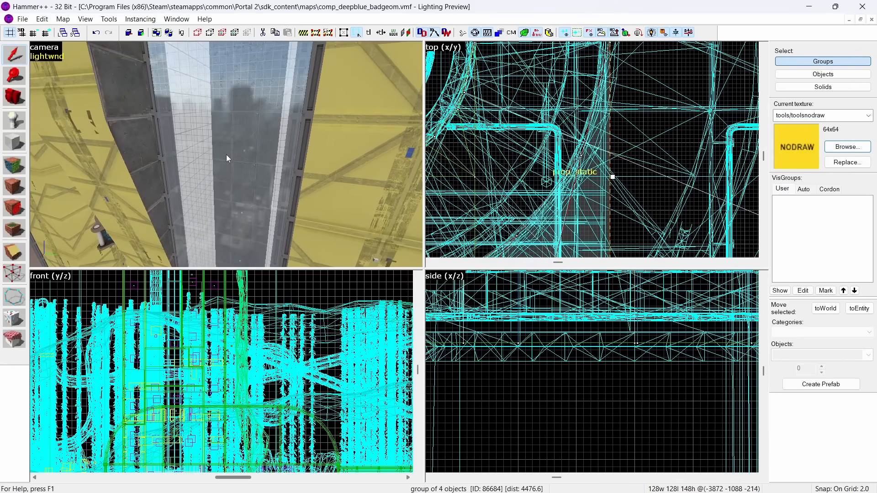
pyautogui.moveTo(226, 154); pyautogui.dragTo(226, 154)
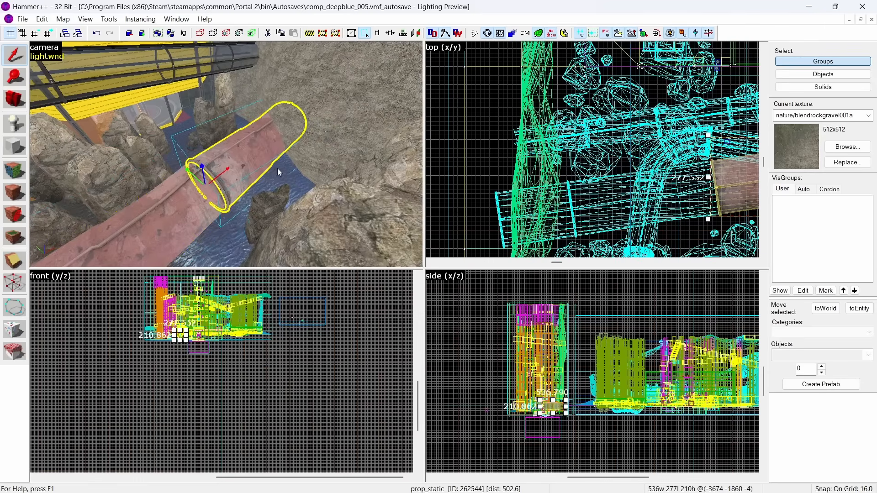
pyautogui.press('z')
pyautogui.click(182, 167)
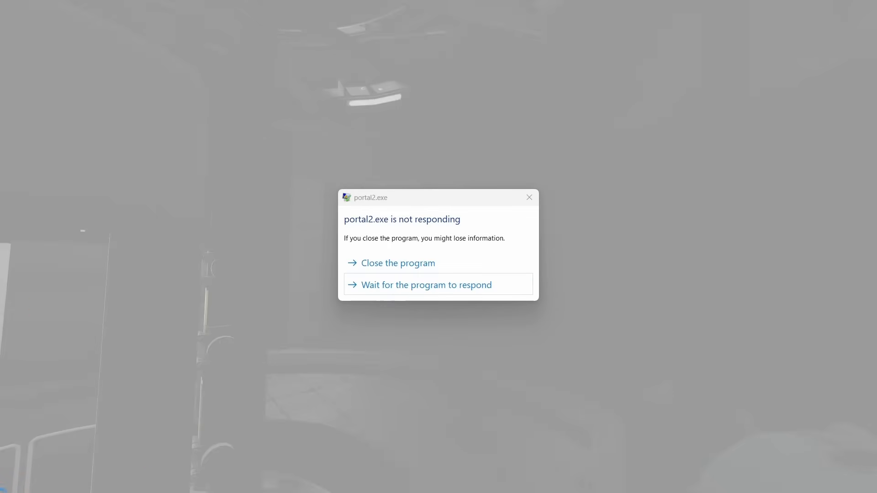
# Step: Close the unresponsive portal2.exe program and enable cheats with value 1 in the game's developer console
pyautogui.click(374, 268)
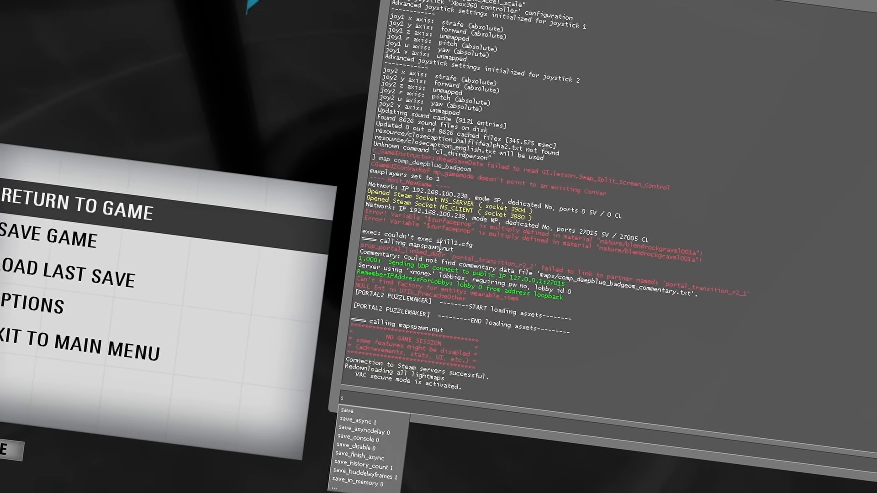
pyautogui.write('cheats 1')
pyautogui.press('Return')
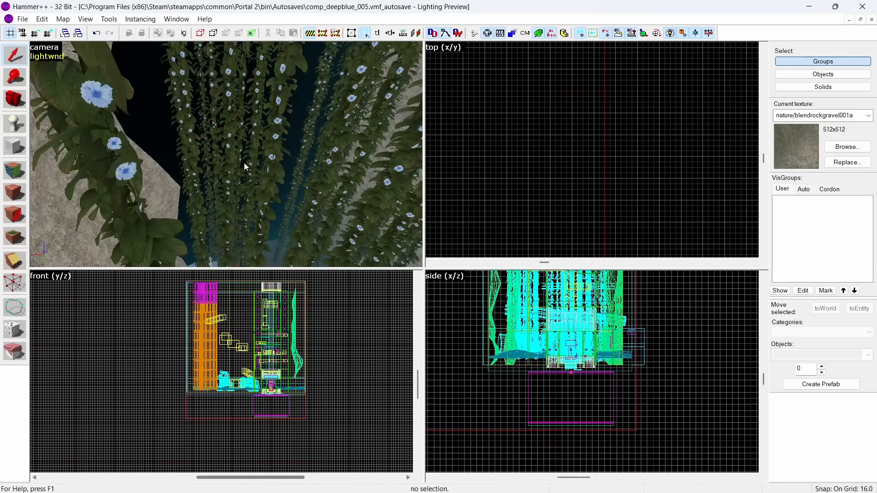
# Step: Examine the wall brush behind the hanging vines and the func_detail structure of the glass-walled elevator room
pyautogui.click(245, 167)
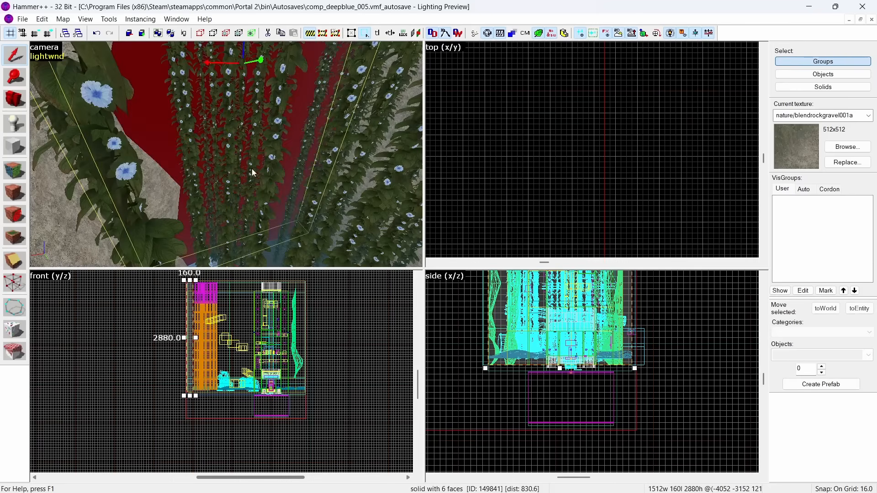
pyautogui.press('Escape')
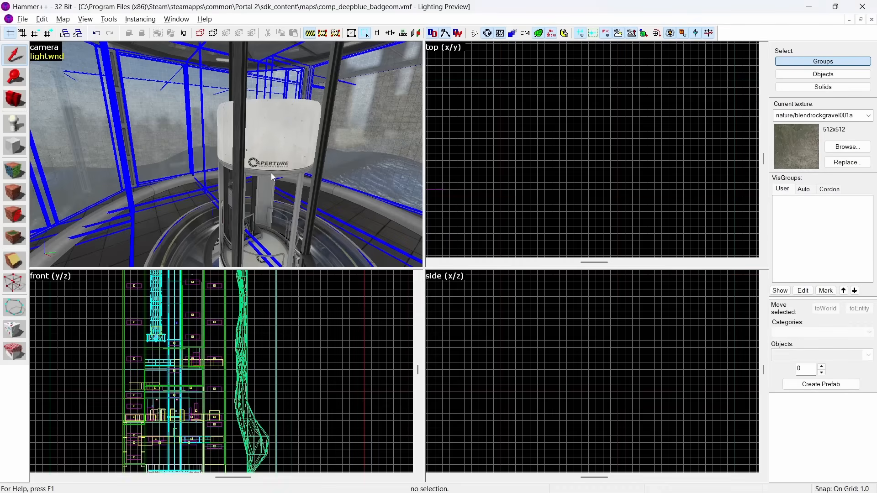
pyautogui.press('z')
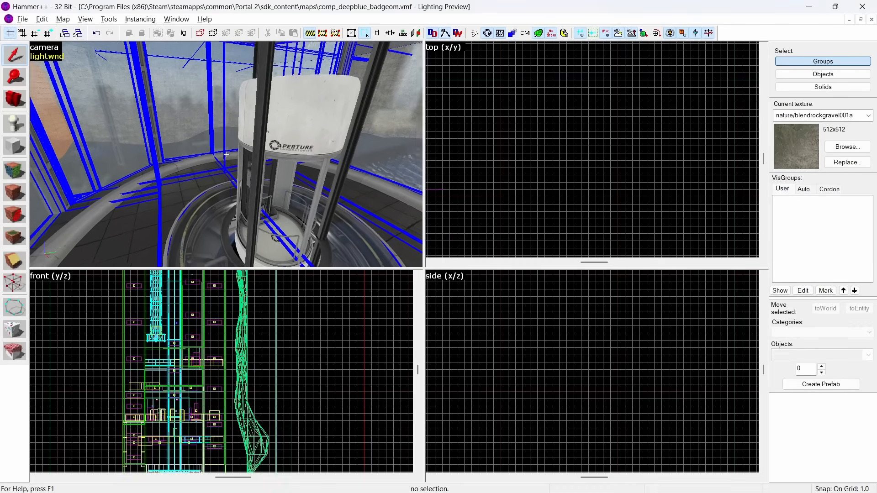
pyautogui.press('w')
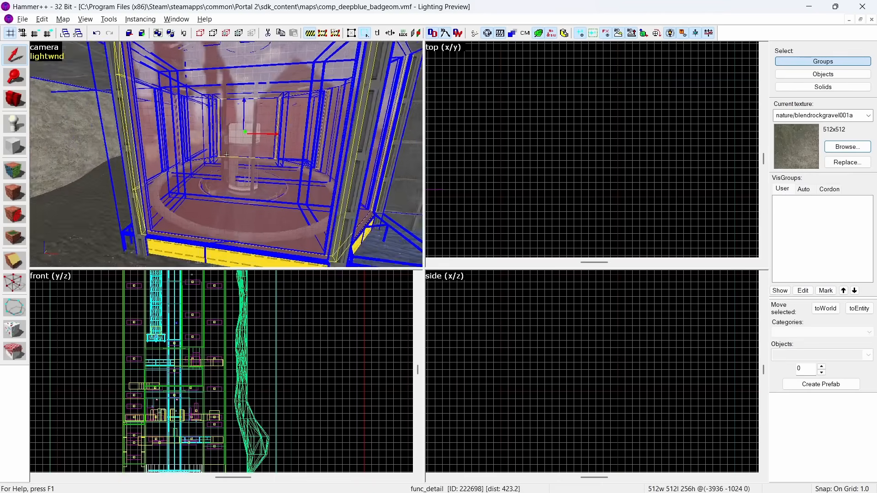
pyautogui.press('w')
pyautogui.press('z')
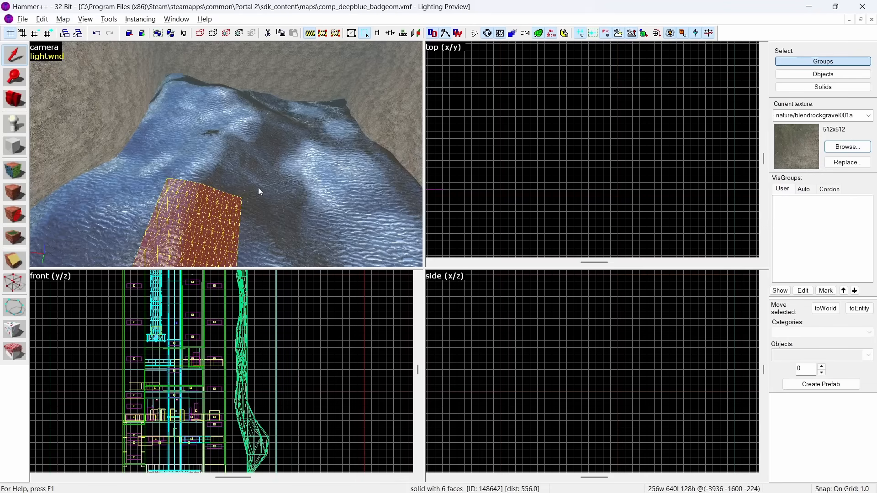
# Step: Inspect the individual displacement brushes that form the wavy blue surface around the elevator room
pyautogui.click(164, 123)
pyautogui.press('z')
pyautogui.press('z')
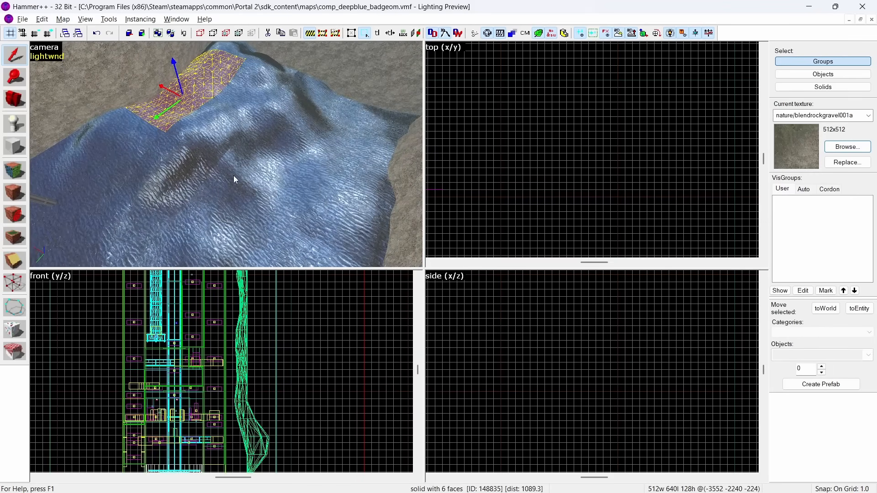
pyautogui.press('z')
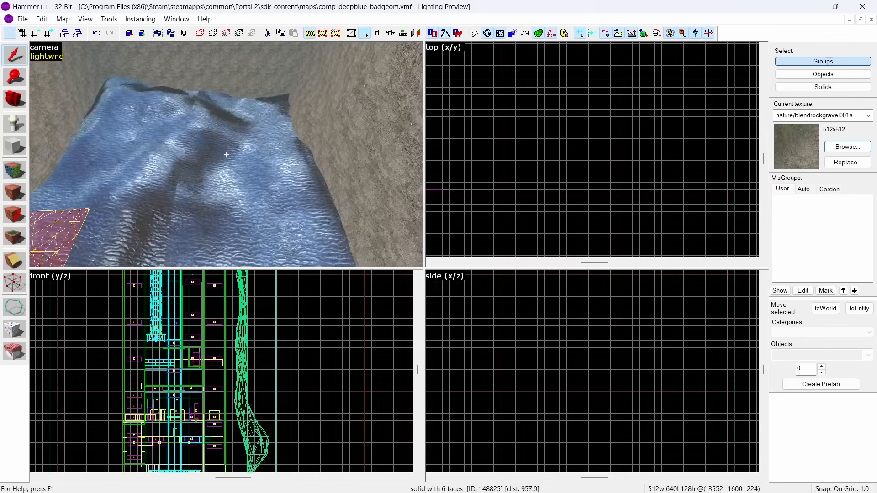
pyautogui.press('z')
pyautogui.click(248, 130)
pyautogui.press('z')
pyautogui.press('z')
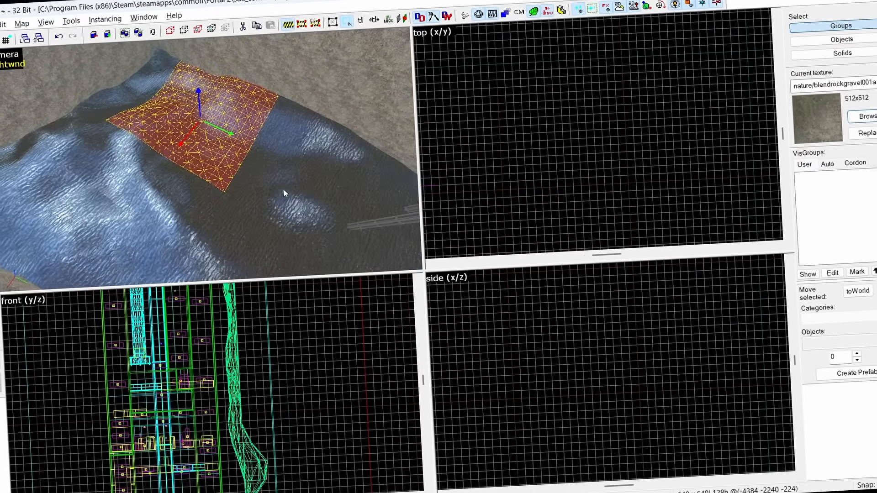
pyautogui.click(283, 189)
pyautogui.press('z')
pyautogui.press('z')
pyautogui.click(125, 132)
pyautogui.press('z')
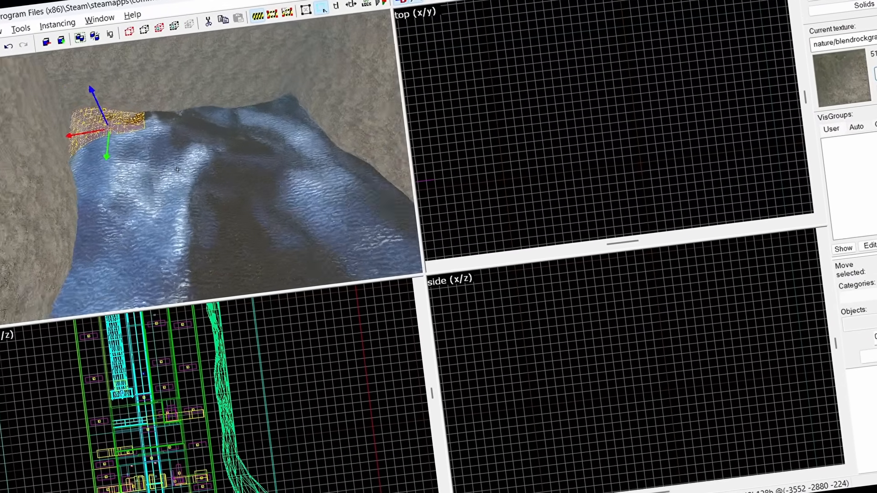
# Step: Select all the displacement brushes of the wavy surface around the elevator room and delete them
pyautogui.press('z')
pyautogui.click(197, 216)
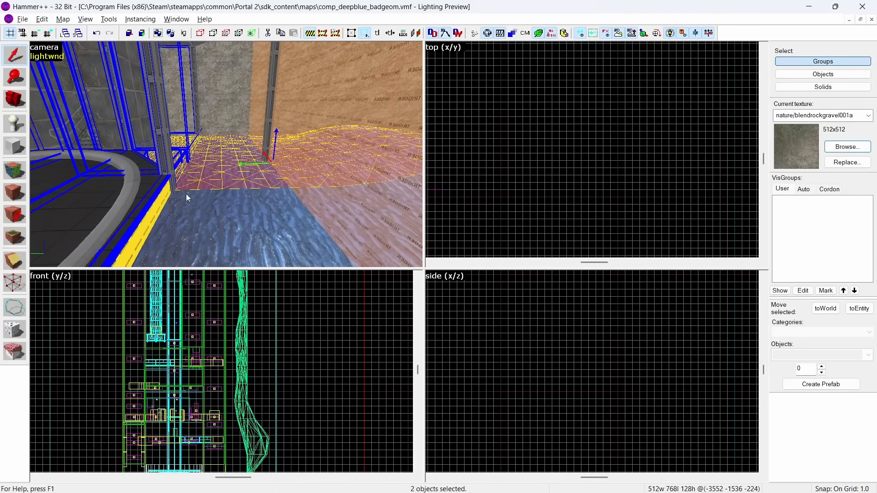
pyautogui.press('z')
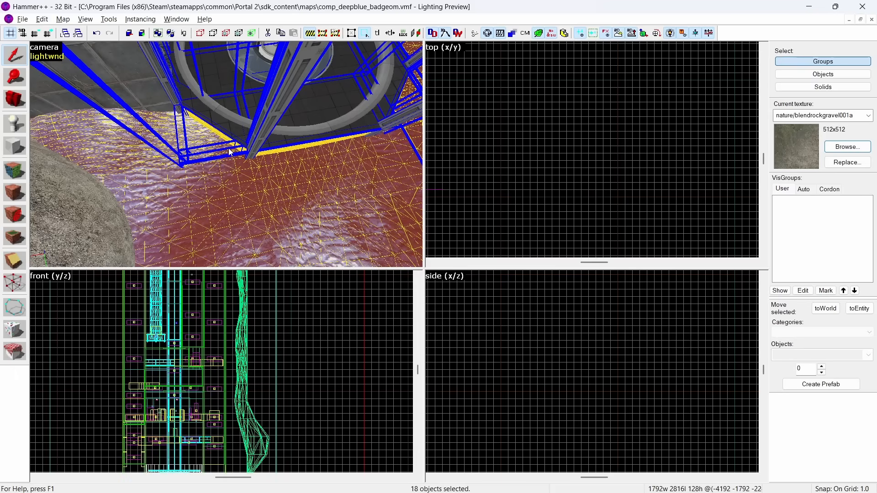
pyautogui.press('Delete')
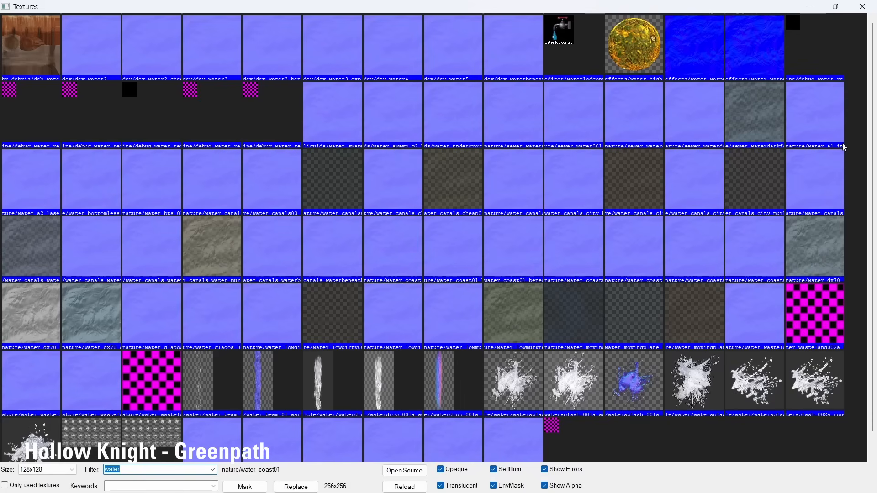
# Step: Filter the texture browser for nodraw and choose tools/toolsnodraw as the current texture
pyautogui.press('BackSpace')
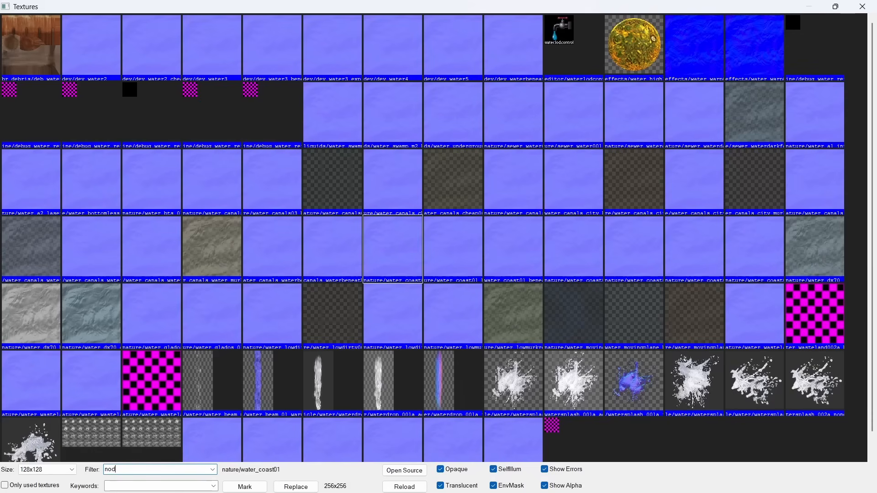
pyautogui.write('nodraw')
pyautogui.doubleClick(17, 42)
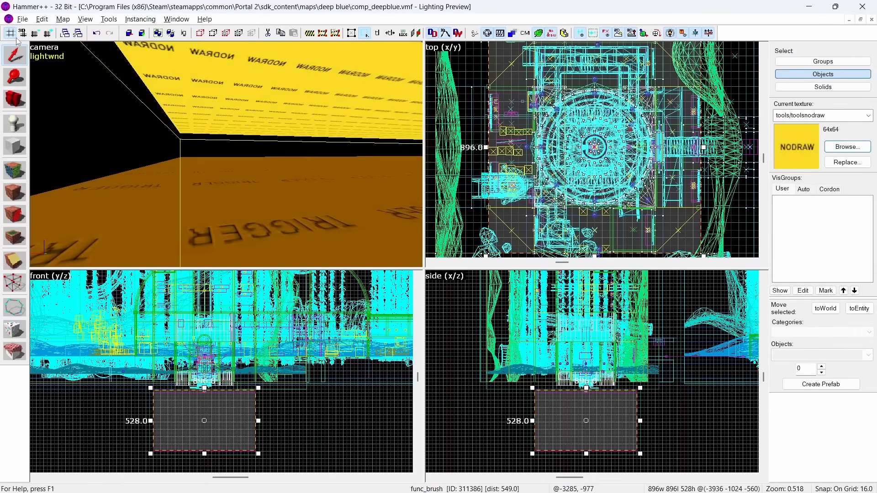
# Step: Deselect the func_brush and draw an 896 × 896 block beneath the circular chamber, extending its height to 536 units
pyautogui.scroll(-3, 516, 98)
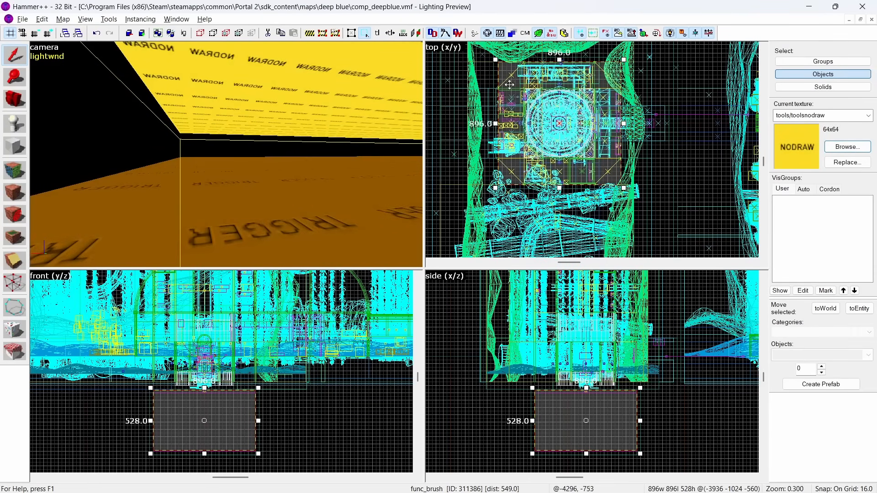
pyautogui.press('Escape')
pyautogui.scroll(6, 505, 66)
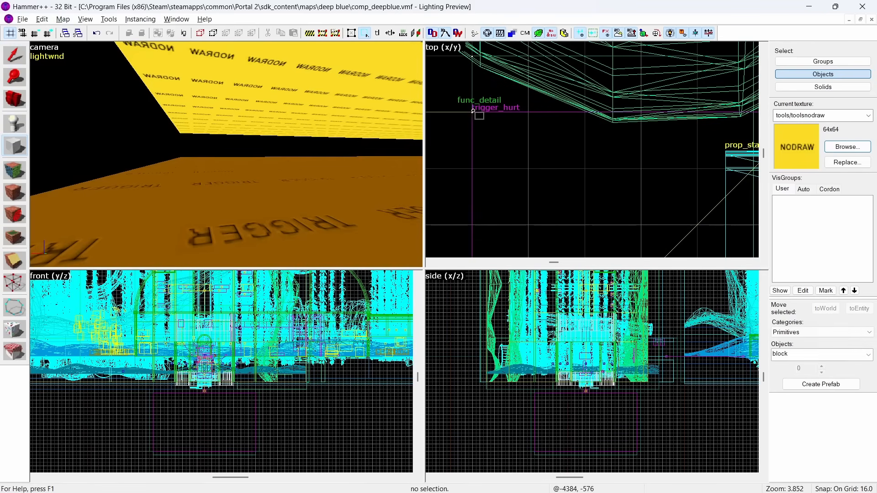
pyautogui.scroll(-17, 547, 160)
pyautogui.moveTo(546, 158); pyautogui.dragTo(618, 211)
pyautogui.scroll(8, 610, 224)
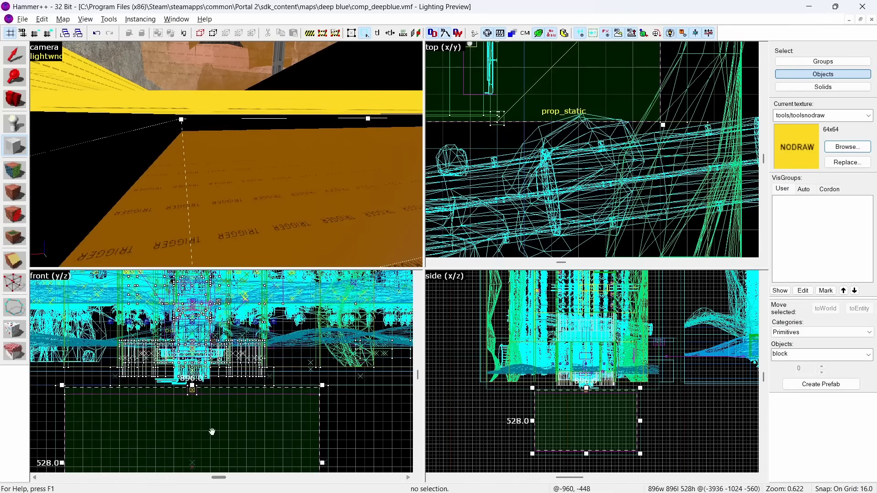
pyautogui.scroll(4, 188, 415)
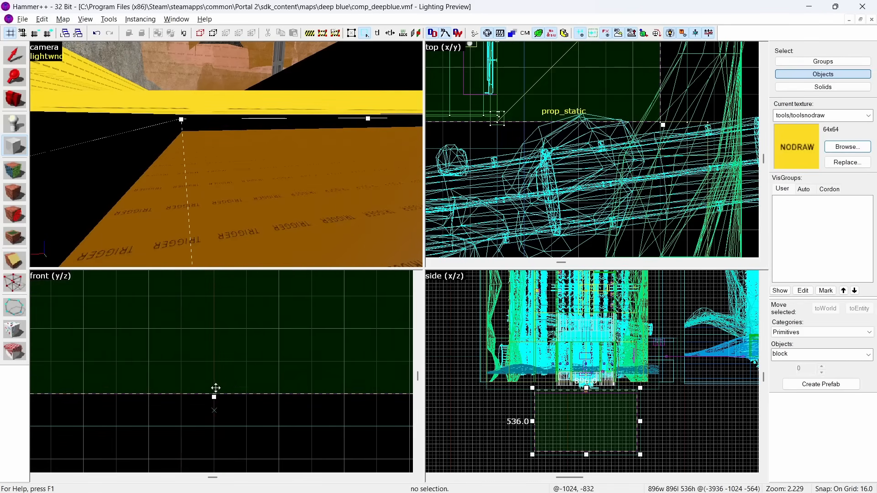
pyautogui.scroll(-3, 215, 388)
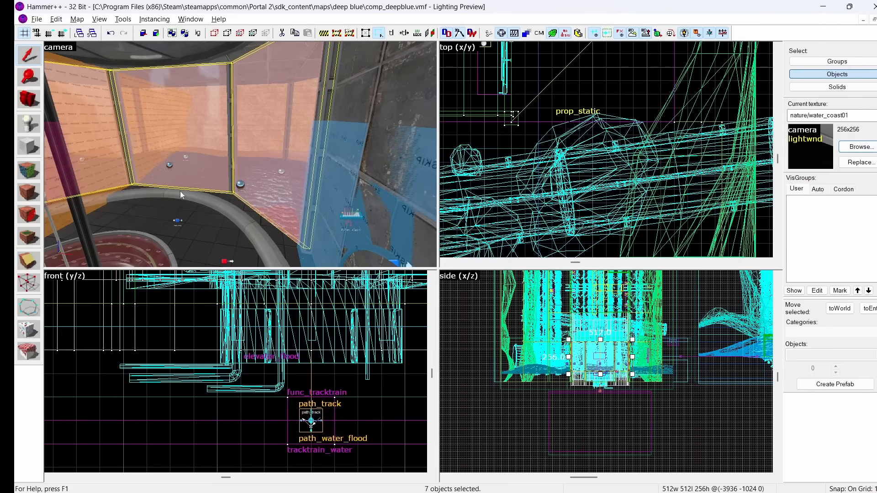
# Step: Place a prop_static entity on the floor of the glass-walled elevator room and open its object properties
pyautogui.press('z')
pyautogui.press('z')
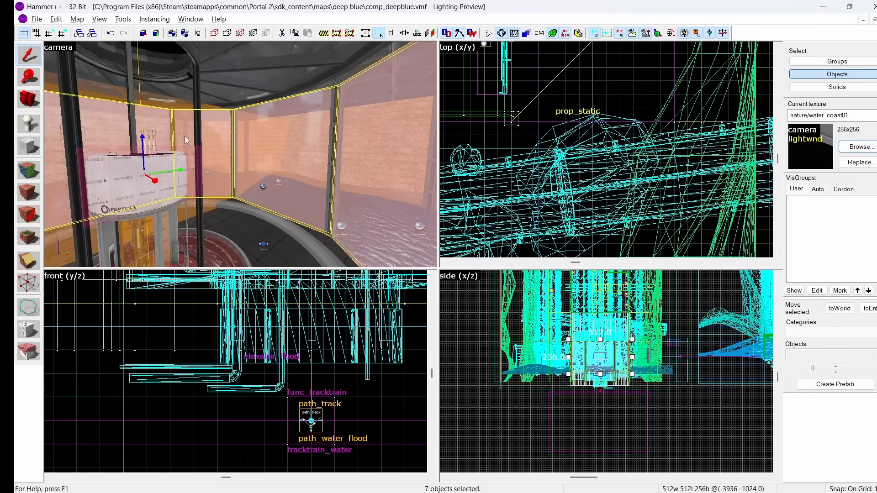
pyautogui.hotkey('alt', 'Return')
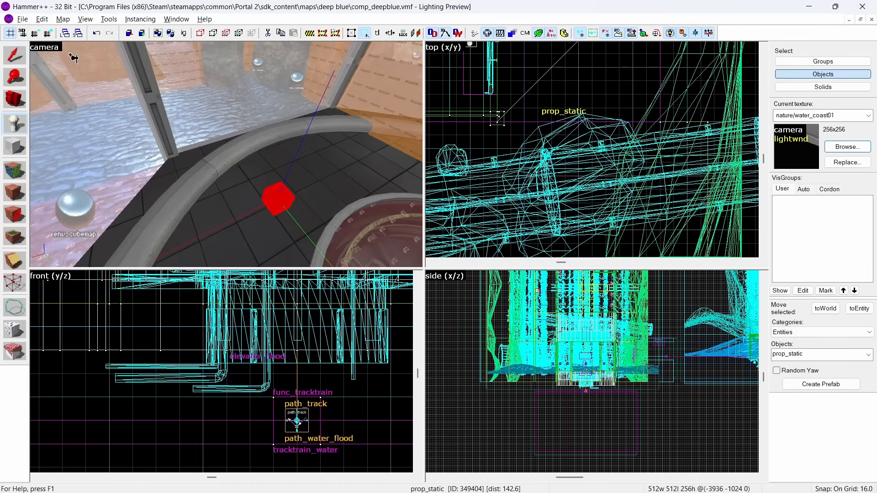
pyautogui.hotkey('alt', 'Return')
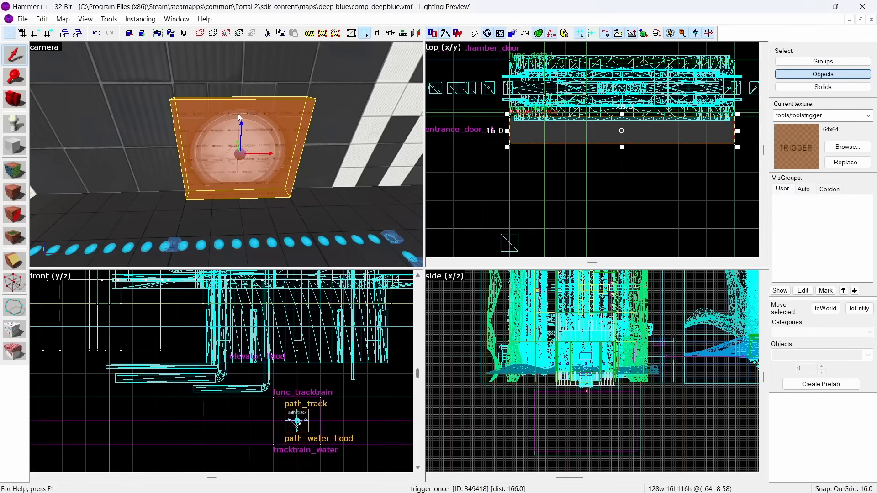
# Step: Delete the trigger in front of the round door and create a 128 × 16 × 116 trigger-textured block in its place
pyautogui.press('Delete')
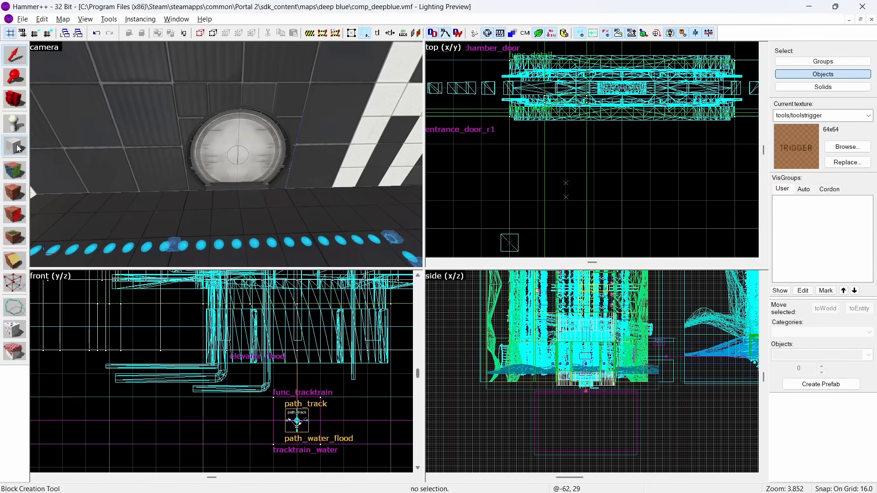
pyautogui.moveTo(754, 90); pyautogui.dragTo(702, 111)
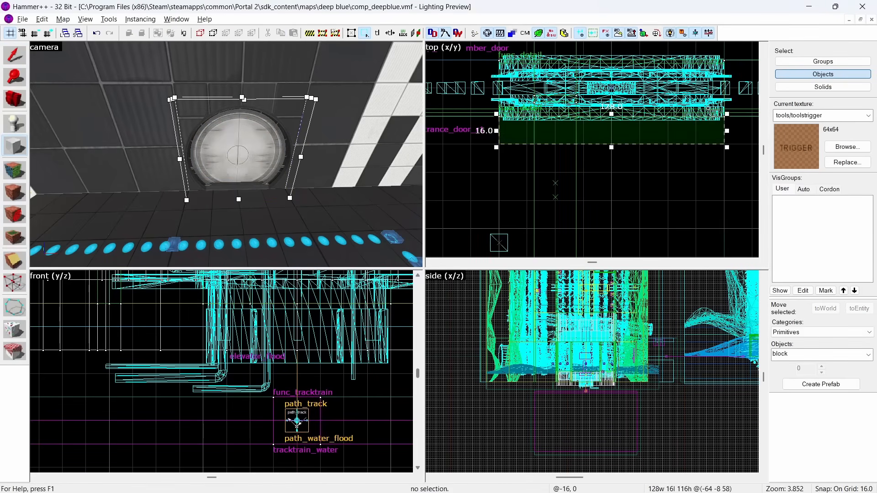
pyautogui.press('Return')
# Step: Tie the new block in front of the round door to an entity of class trigger_once
pyautogui.hotkey('ctrl', 't')
pyautogui.write('trigger_o')
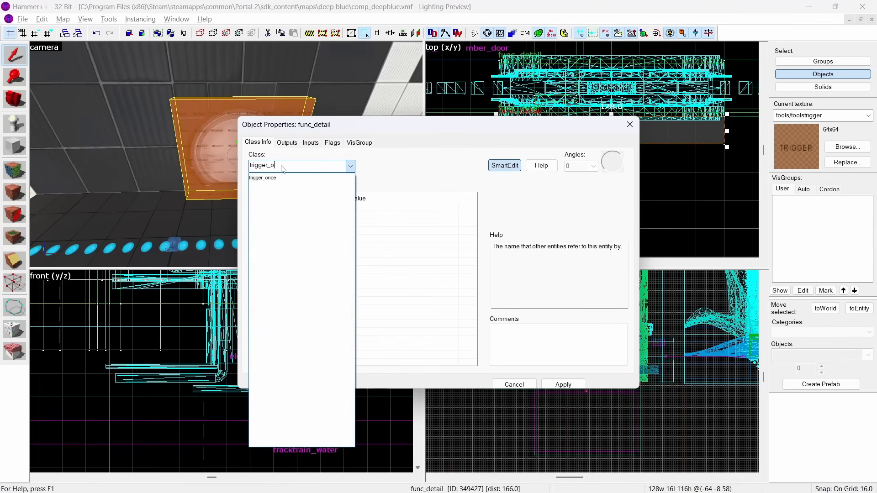
pyautogui.write('nce')
pyautogui.press('Return')
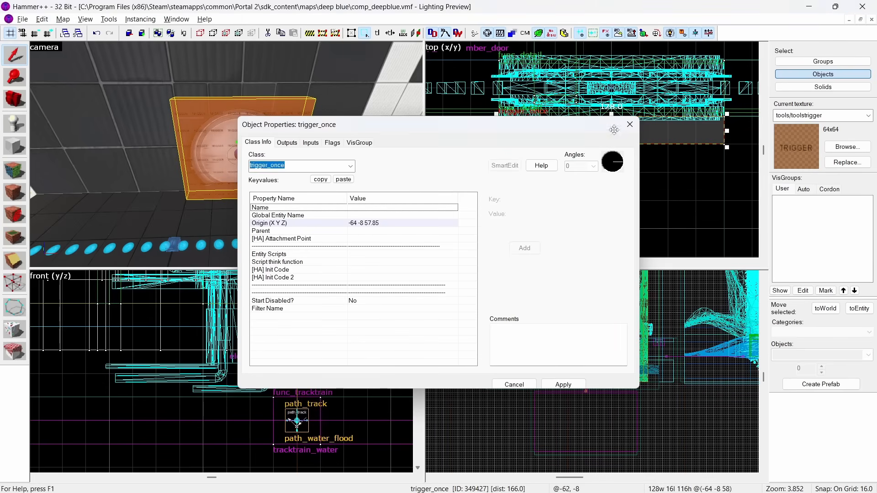
pyautogui.click(629, 125)
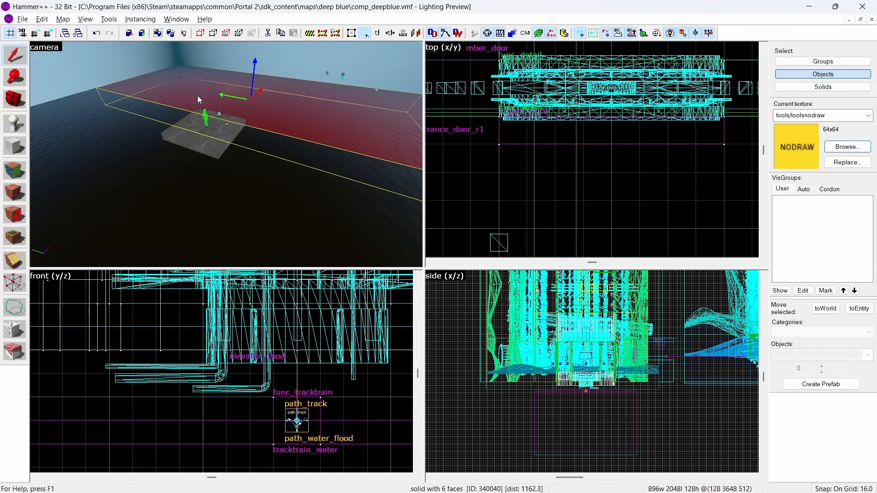
# Step: Inspect the water brushes around the small stone platform and the nodraw-covered walls of the circular room
pyautogui.click(252, 143)
pyautogui.press('z')
pyautogui.press('w')
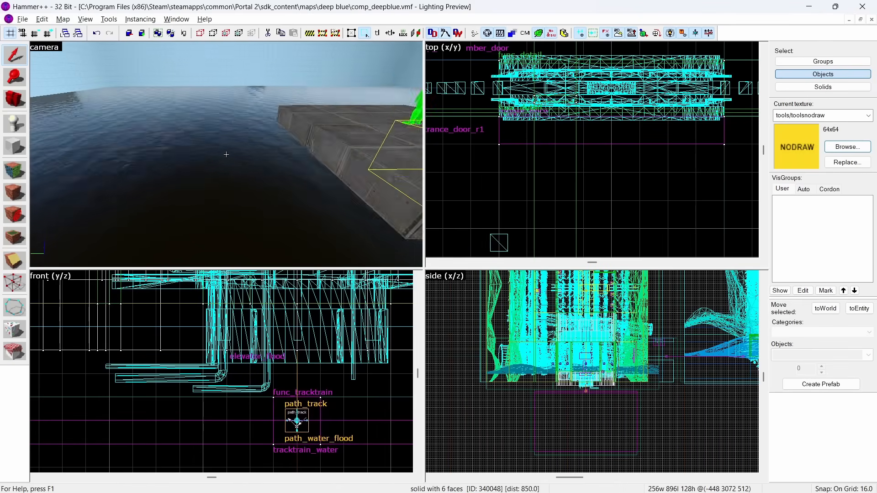
pyautogui.press('z')
pyautogui.click(215, 168)
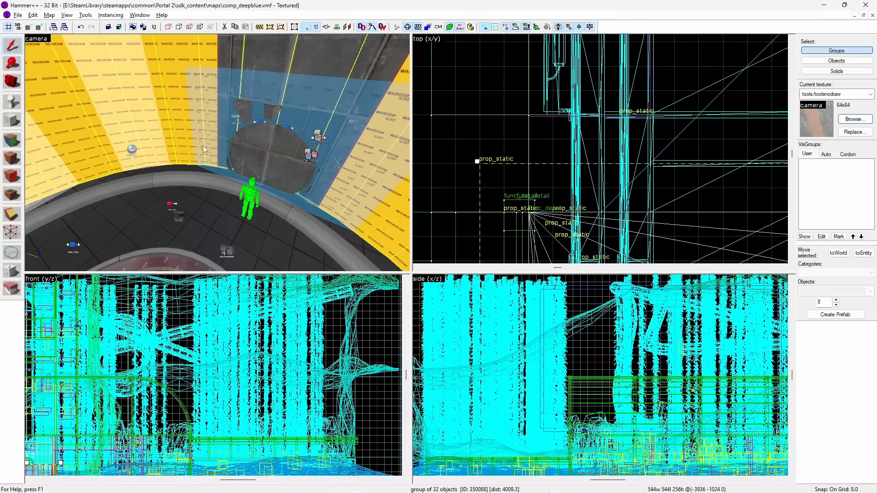
pyautogui.click(16, 47)
pyautogui.press('z')
pyautogui.press('w')
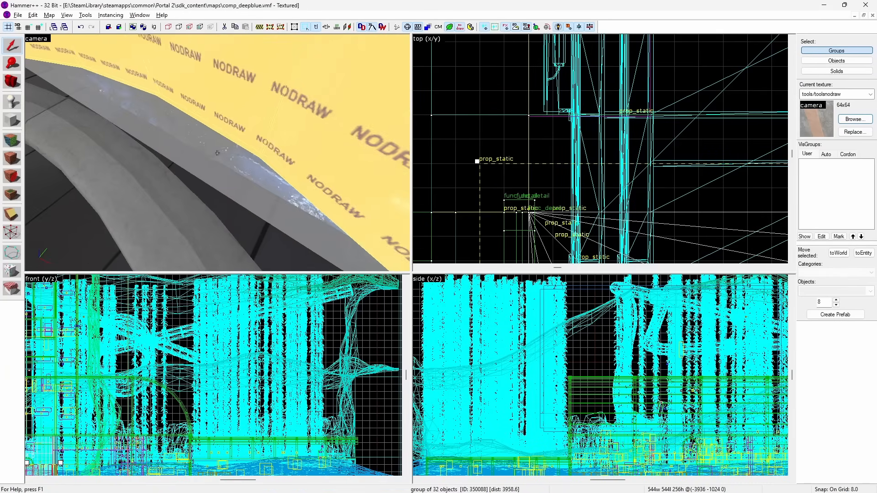
pyautogui.press('w')
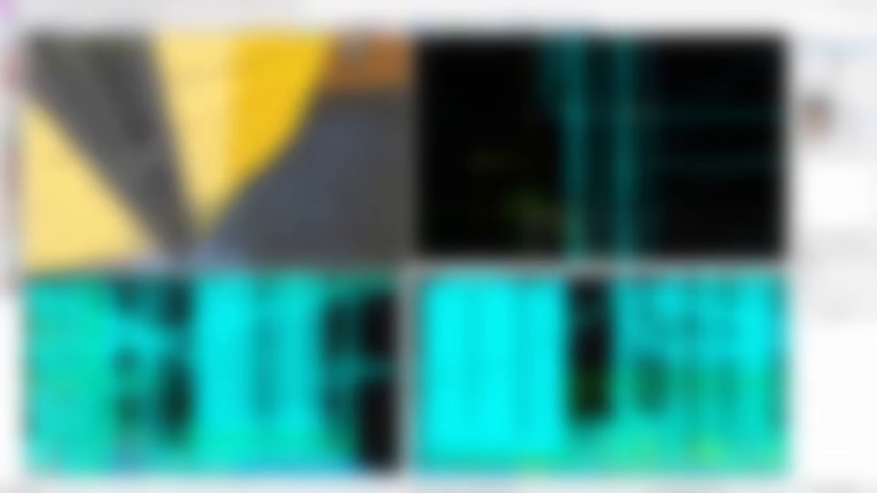
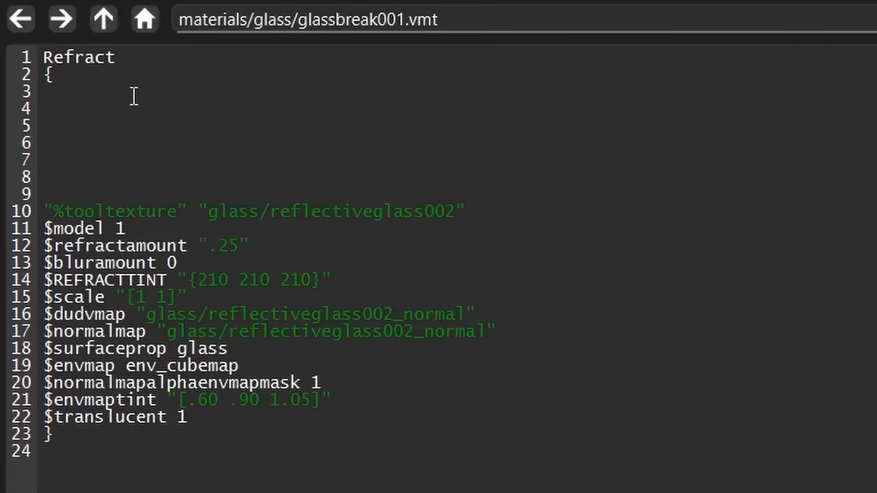
# Step: Start face editing and pick nature/water_coast02 as the current texture from the water materials
pyautogui.click(14, 23)
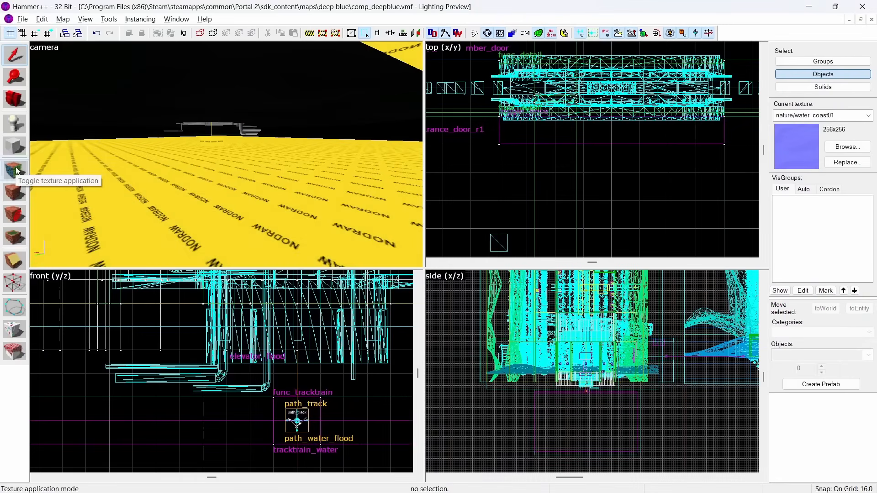
pyautogui.click(15, 171)
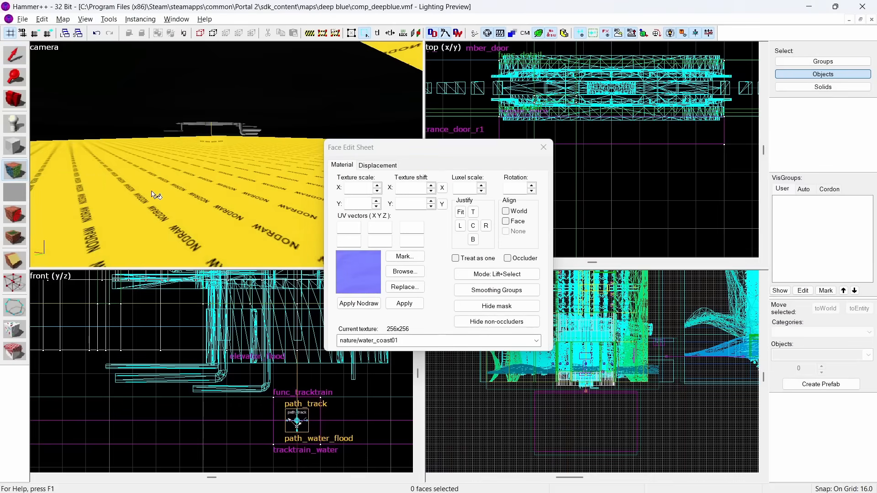
pyautogui.press('z')
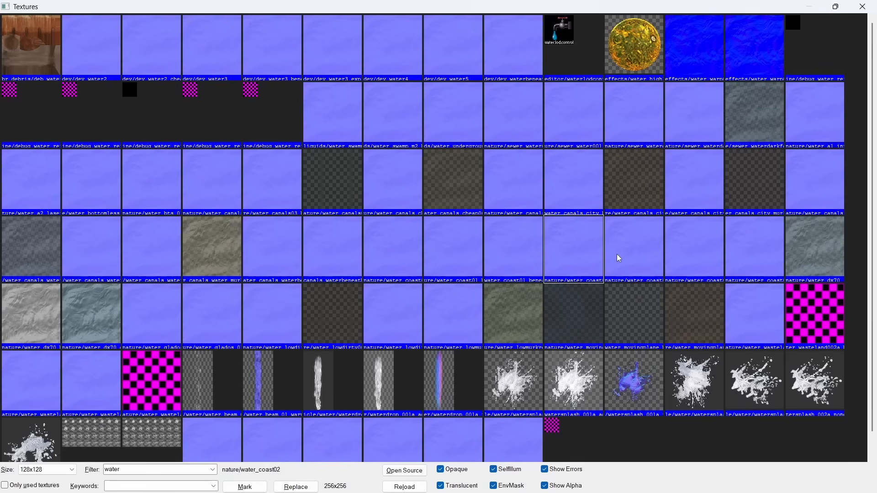
pyautogui.doubleClick(585, 250)
pyautogui.click(15, 170)
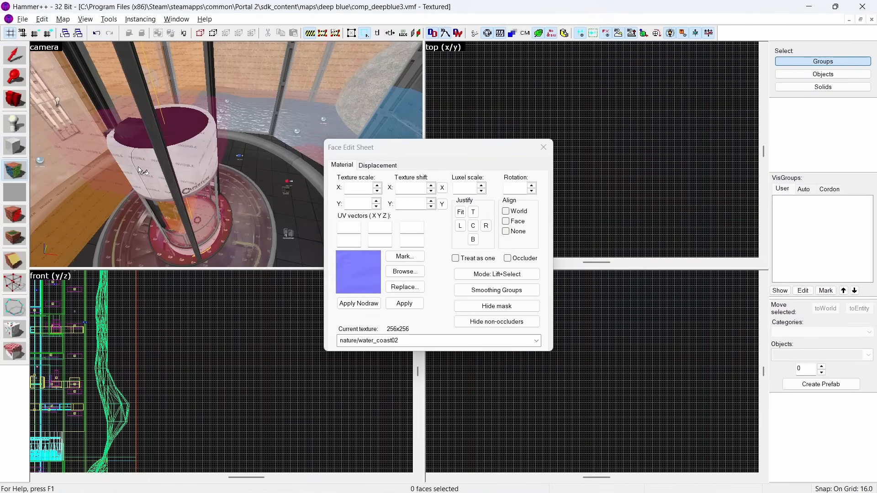
# Step: Try nature/water_coast05 and nature/water_coast04 as the current texture for the large water surface
pyautogui.press('w')
pyautogui.press('Up')
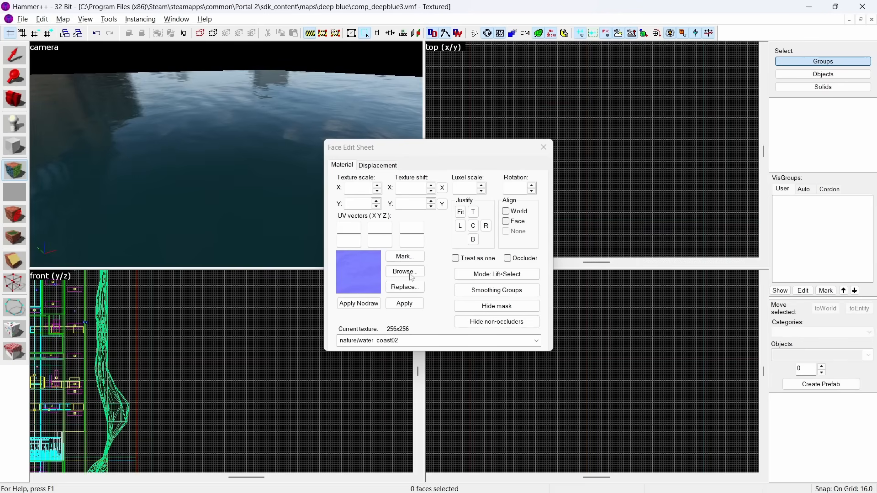
pyautogui.click(406, 270)
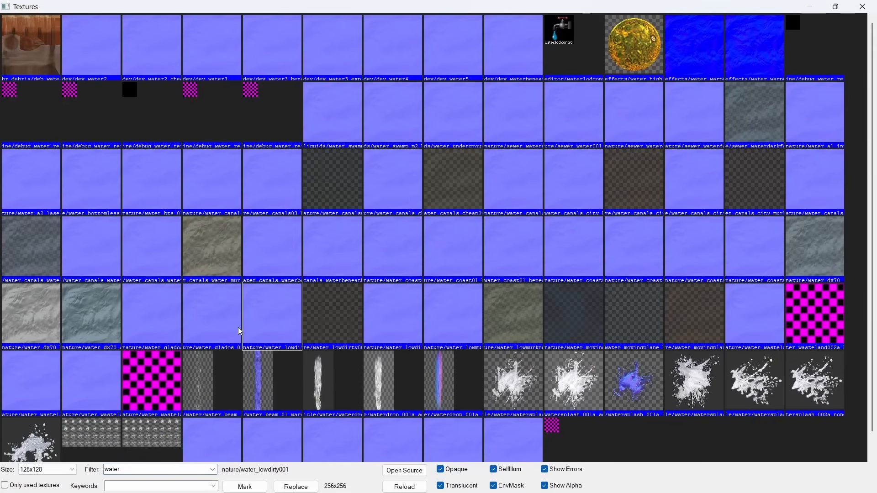
pyautogui.click(764, 253)
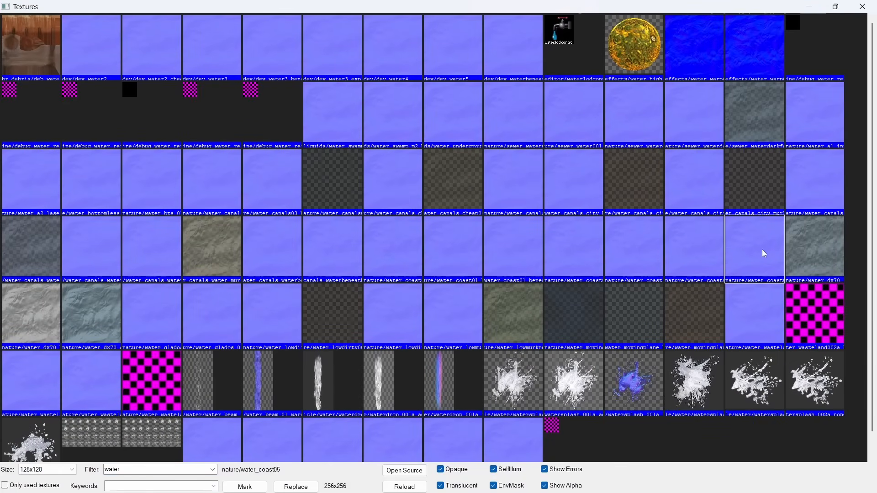
pyautogui.doubleClick(760, 255)
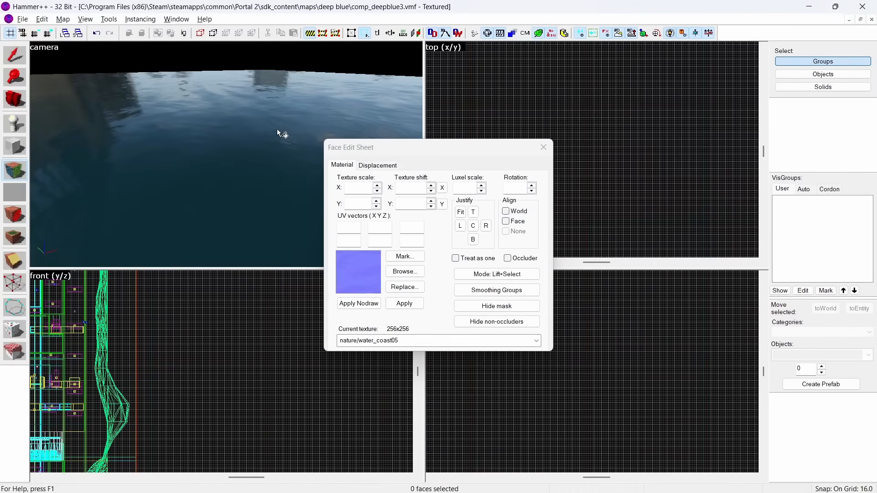
pyautogui.click(405, 271)
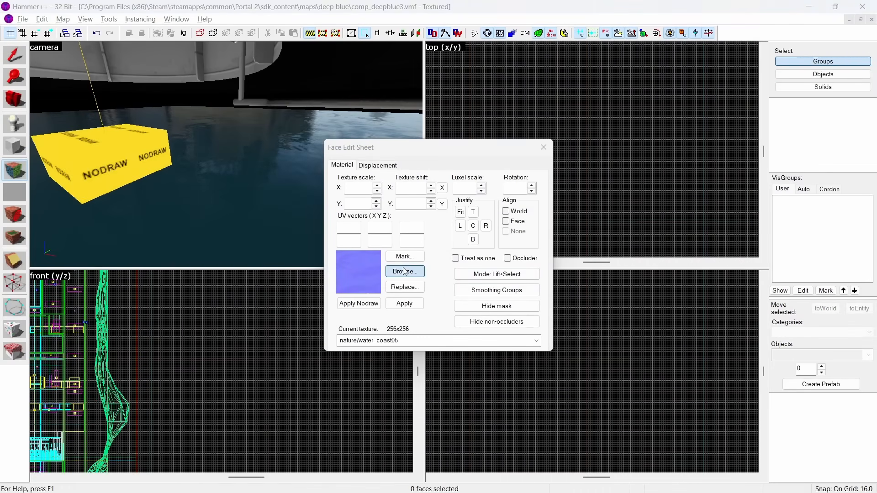
pyautogui.doubleClick(680, 267)
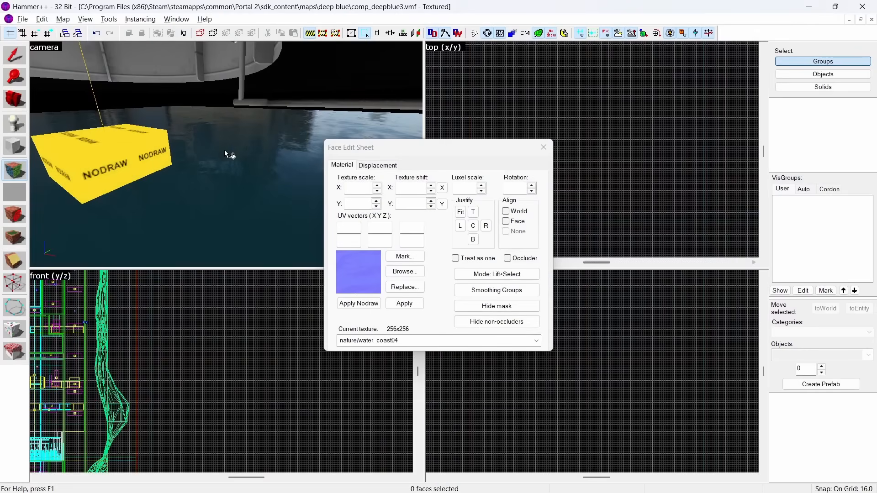
# Step: Pick the perftest water texture listed just before perftest/water_pretty1_beneath as the current texture
pyautogui.click(404, 271)
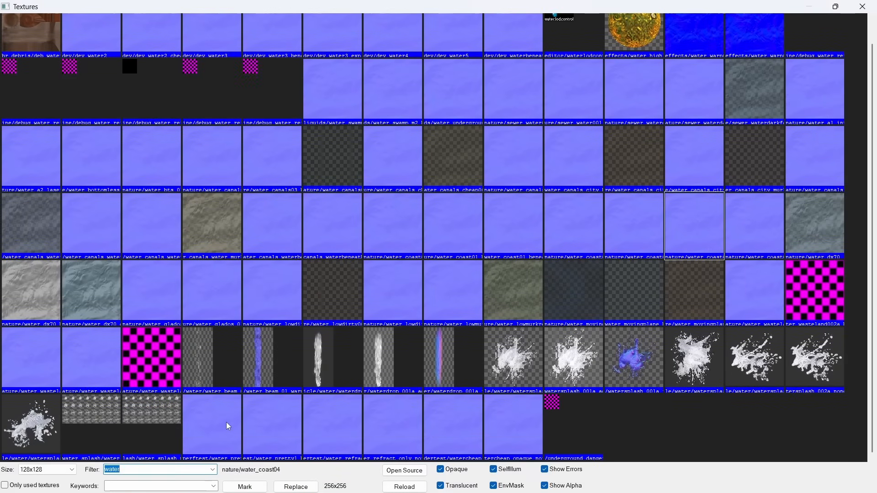
pyautogui.click(228, 426)
pyautogui.click(278, 430)
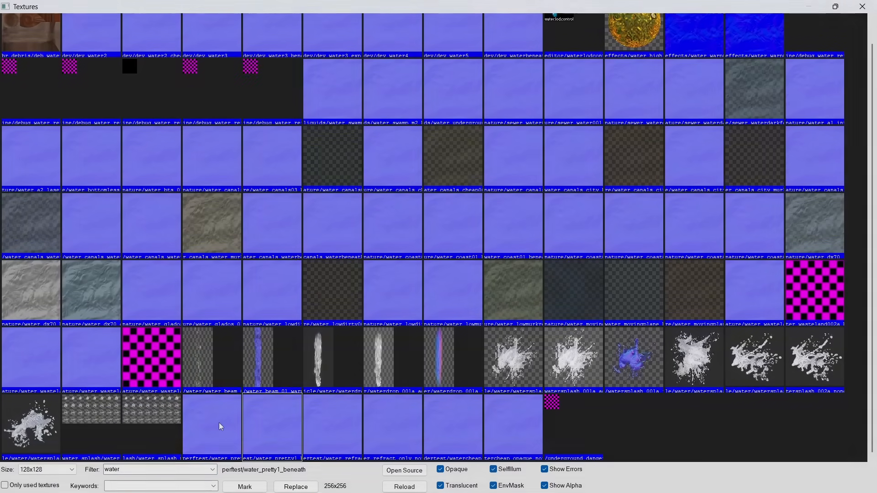
pyautogui.doubleClick(218, 423)
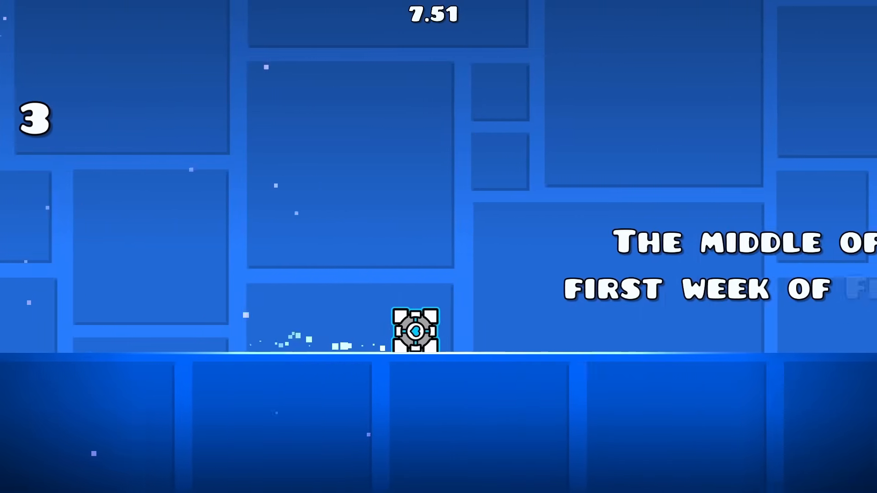
pyautogui.press('space')
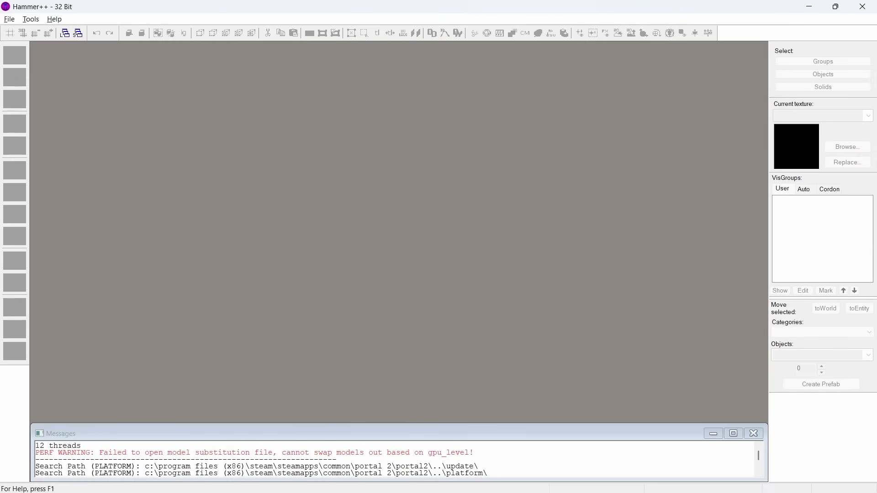
# Step: Open the recently used map comp_deepblue3.vmf
pyautogui.click(10, 19)
pyautogui.moveTo(55, 60)
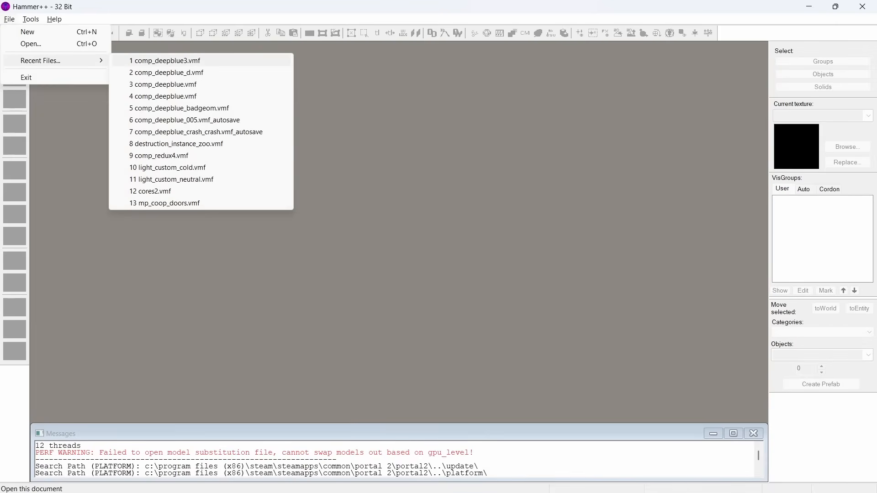
pyautogui.click(164, 61)
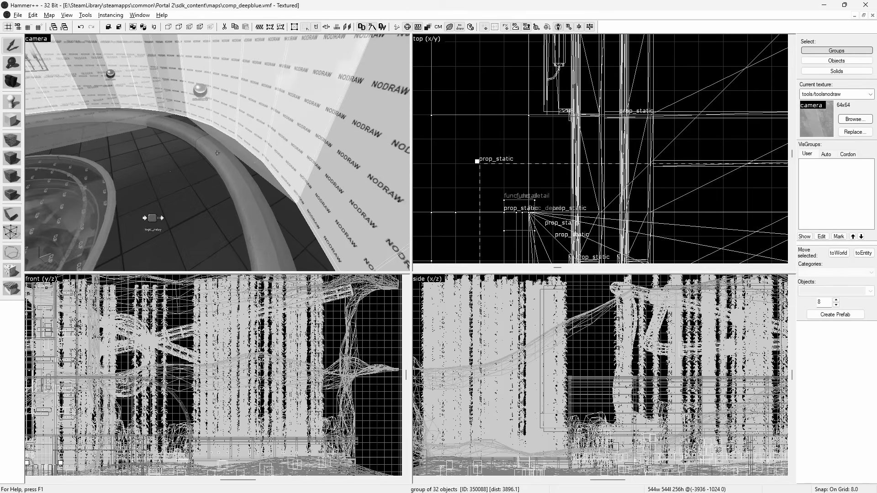
# Step: Examine the wall brush groups and the func_detail around the circular elevator room by selecting them
pyautogui.press('z')
pyautogui.click(223, 178)
pyautogui.press('z')
pyautogui.press('s')
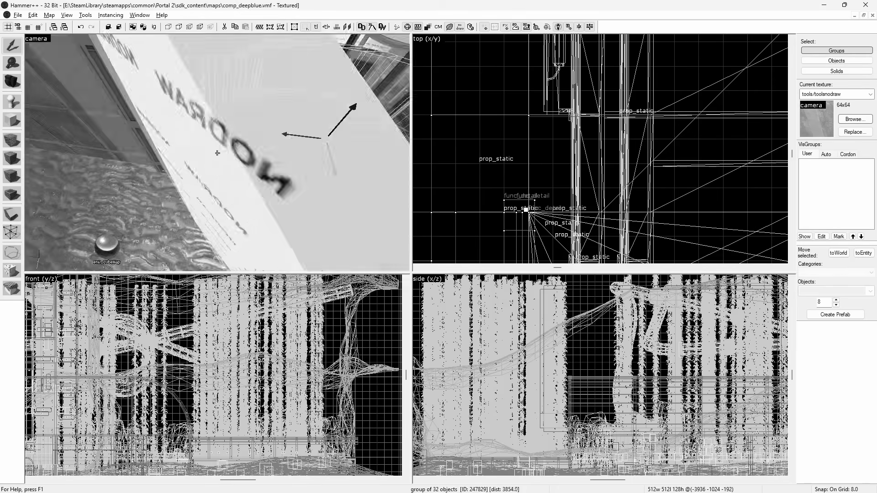
pyautogui.press('z')
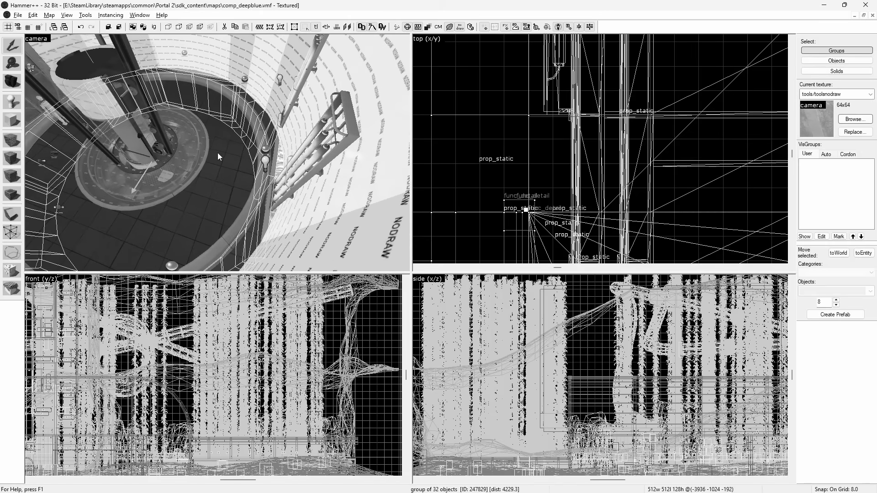
pyautogui.scroll(-2, 594, 147)
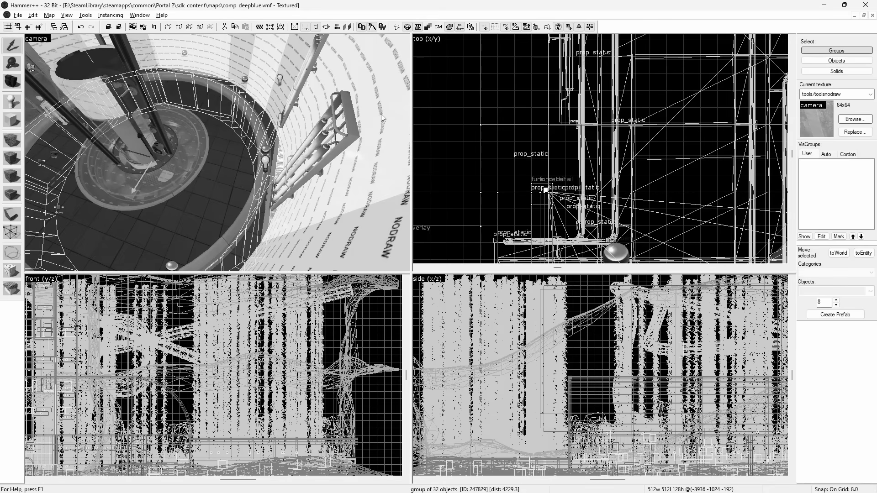
pyautogui.click(300, 206)
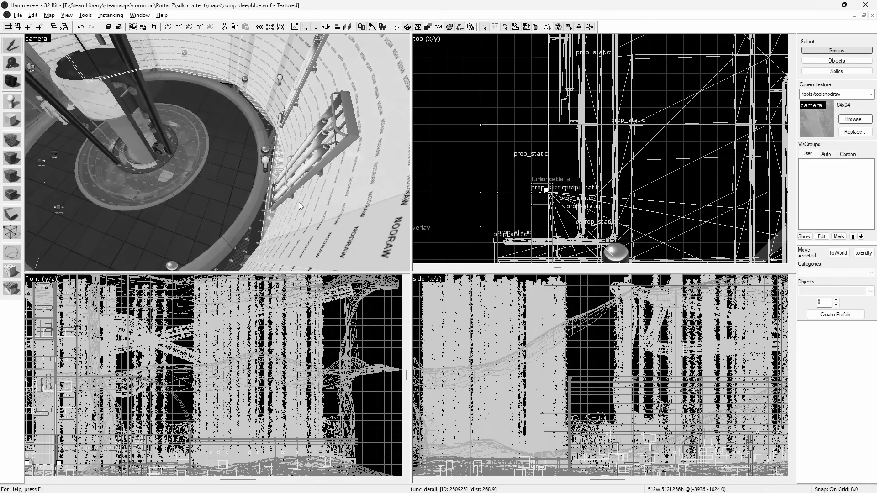
pyautogui.press('Escape')
# Step: Check the materials on the checkered water surface and the black surface above it in face editing
pyautogui.press('z')
pyautogui.press('w')
pyautogui.press('z')
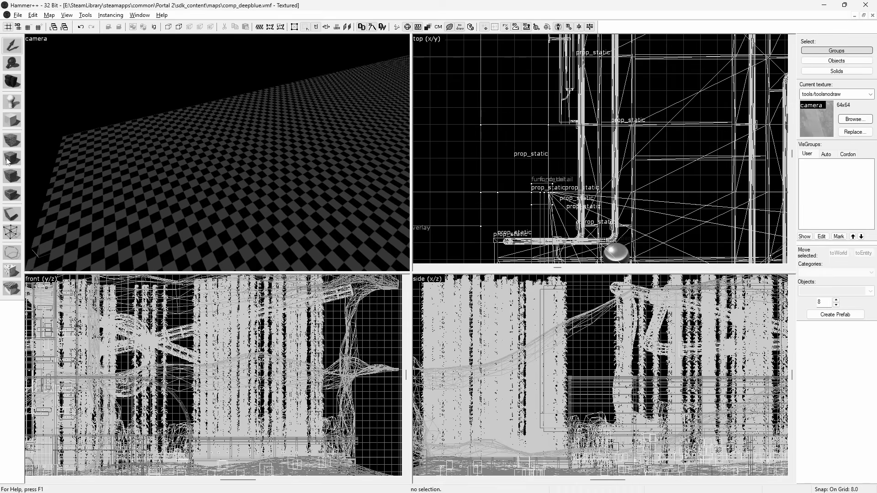
pyautogui.click(14, 157)
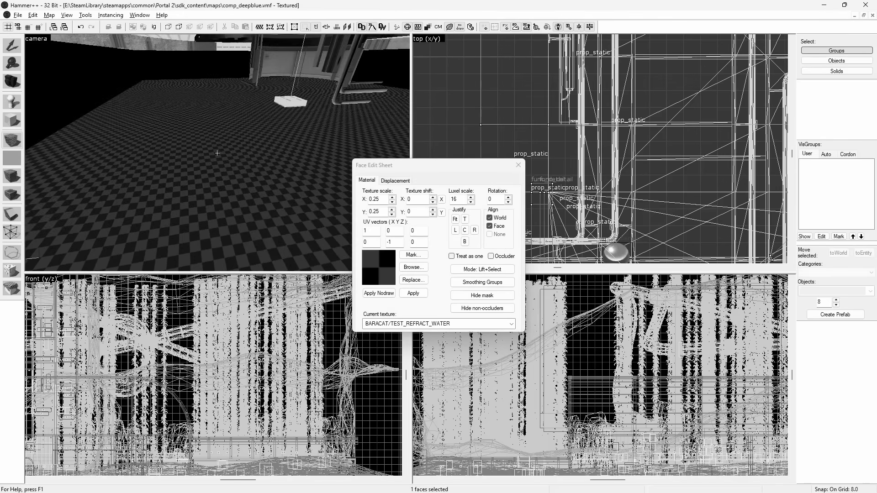
pyautogui.press('Left')
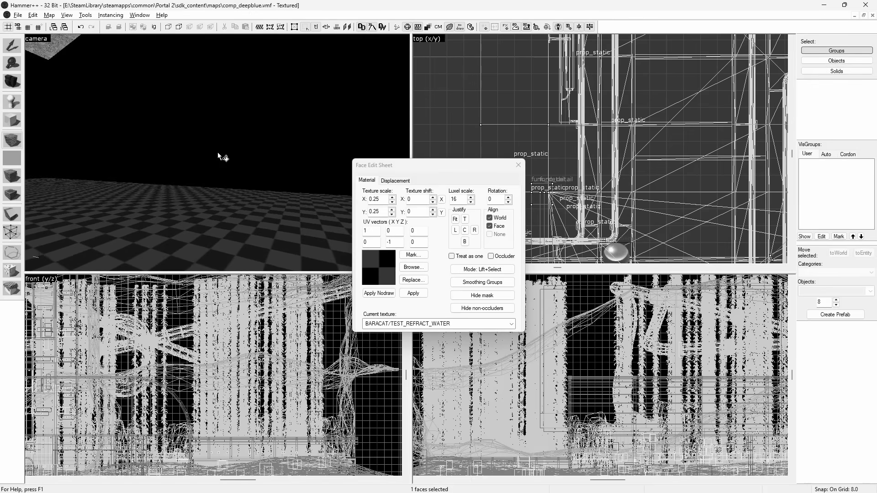
pyautogui.click(224, 157)
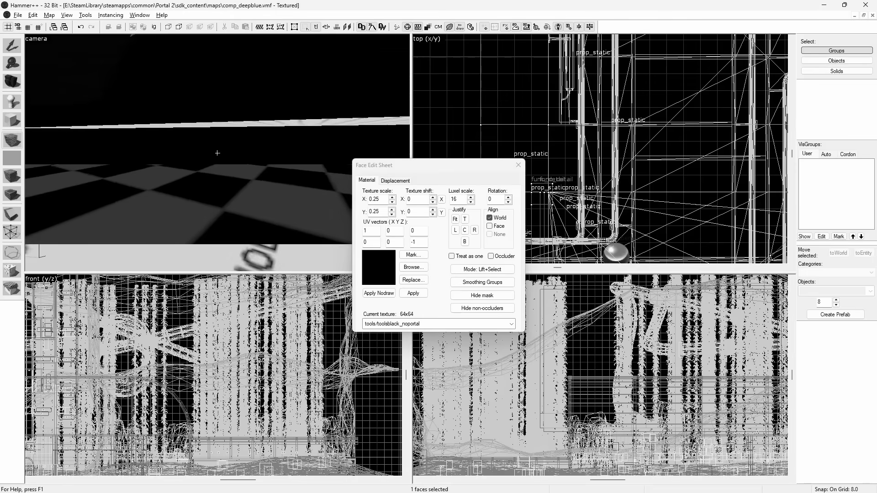
pyautogui.press('z')
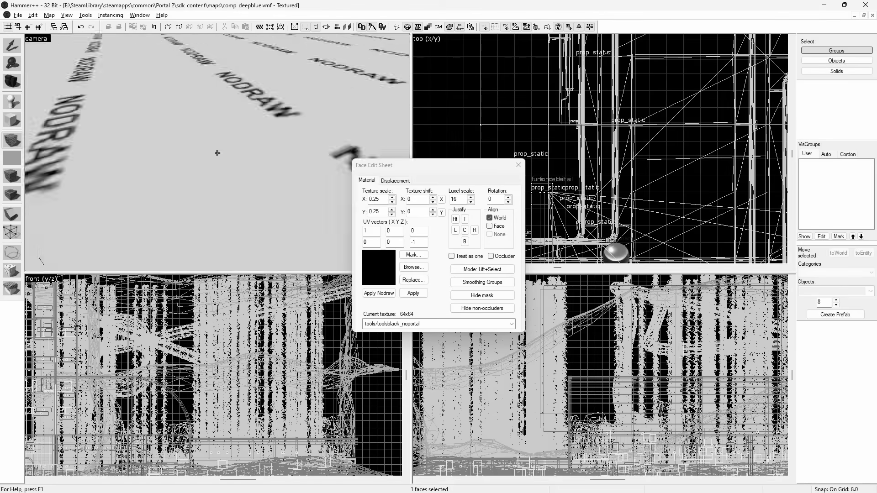
pyautogui.press('z')
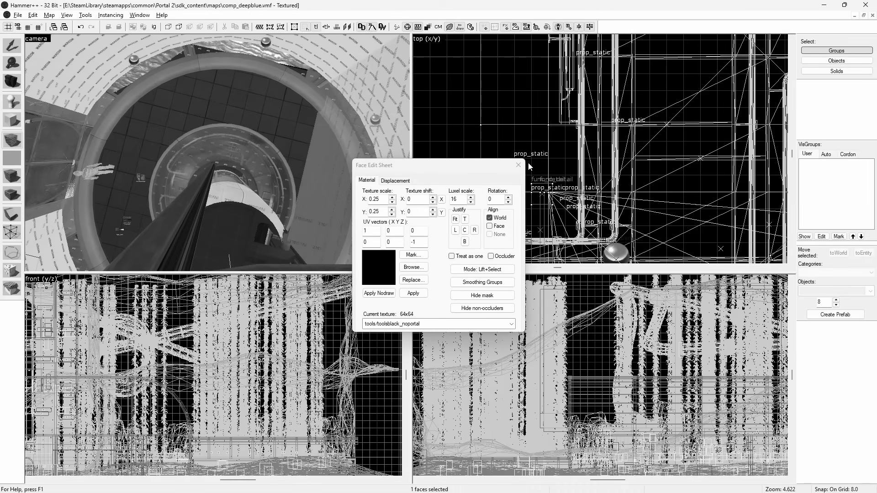
pyautogui.click(518, 165)
# Step: Move the selected 2048 × 32 × 1216 wall brushes to the opposite side of the square water room
pyautogui.press('z')
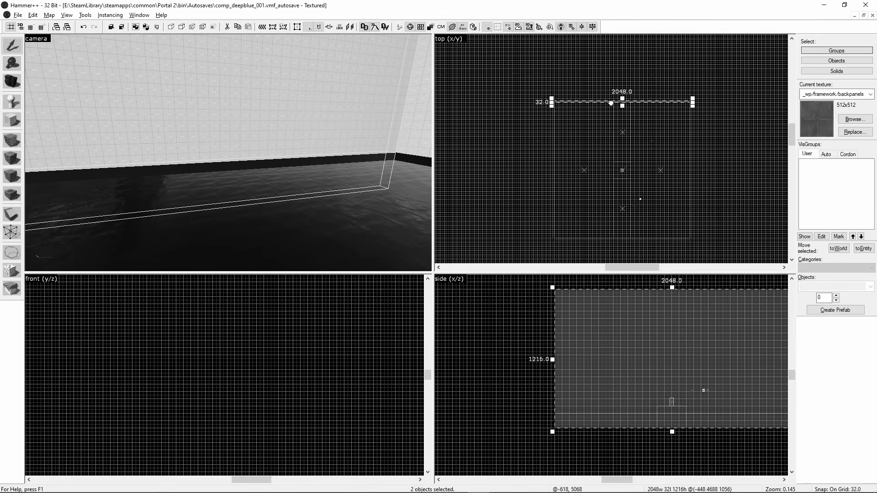
pyautogui.moveTo(612, 103); pyautogui.dragTo(596, 238)
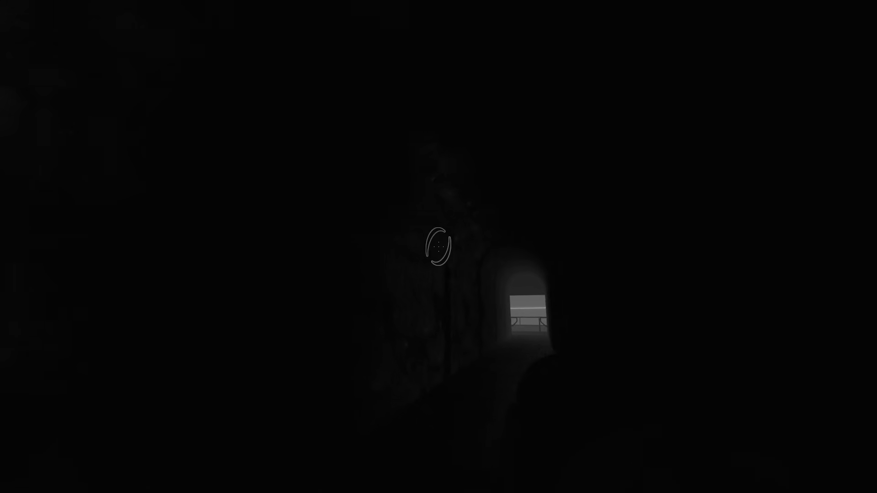
# Step: Look through the dev water textures in the water-filtered texture list
pyautogui.press('w')
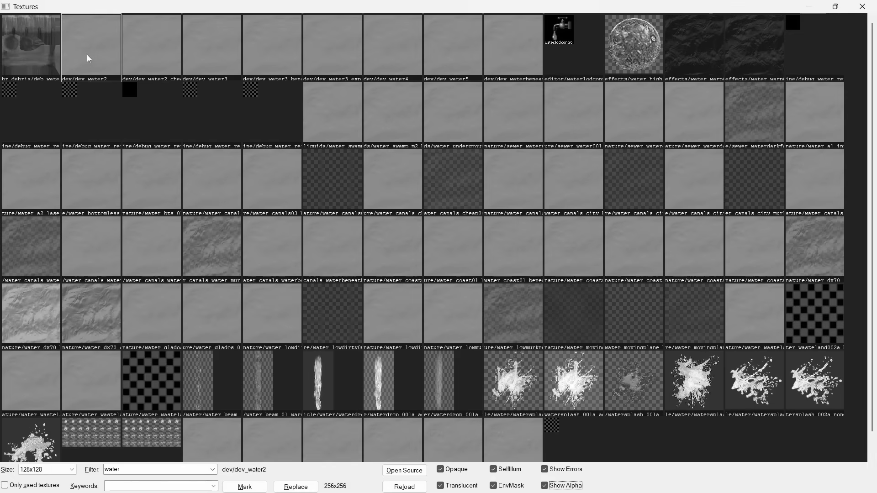
pyautogui.click(146, 56)
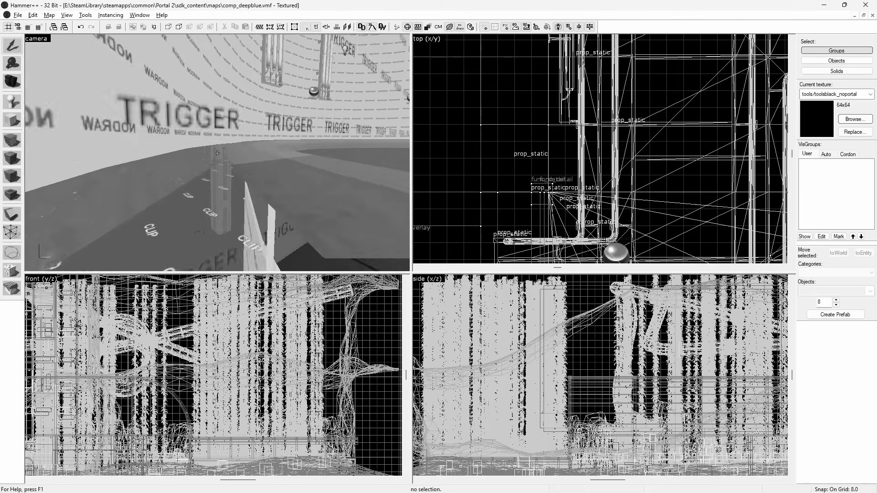
# Step: Make tools/toolsnodraw the current texture and ready the Block Tool with the arch primitive around the circular elevator room
pyautogui.click(201, 105)
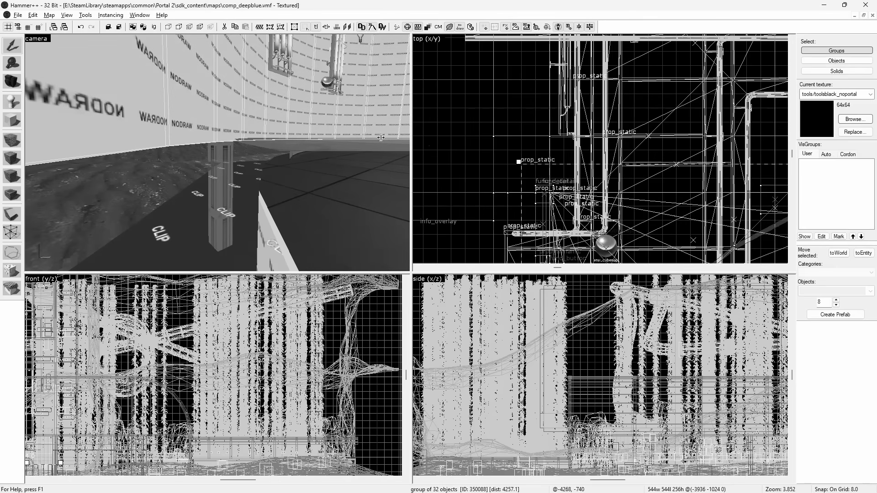
pyautogui.click(842, 122)
pyautogui.doubleClick(46, 42)
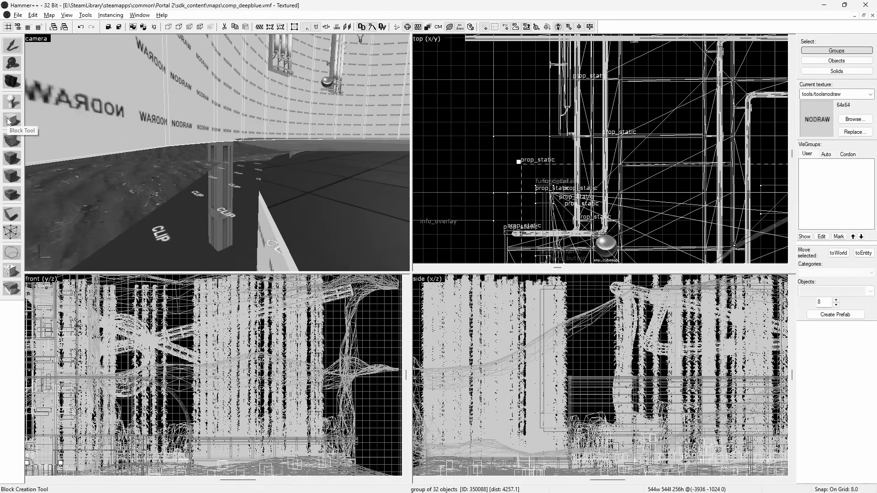
pyautogui.scroll(-10, 533, 182)
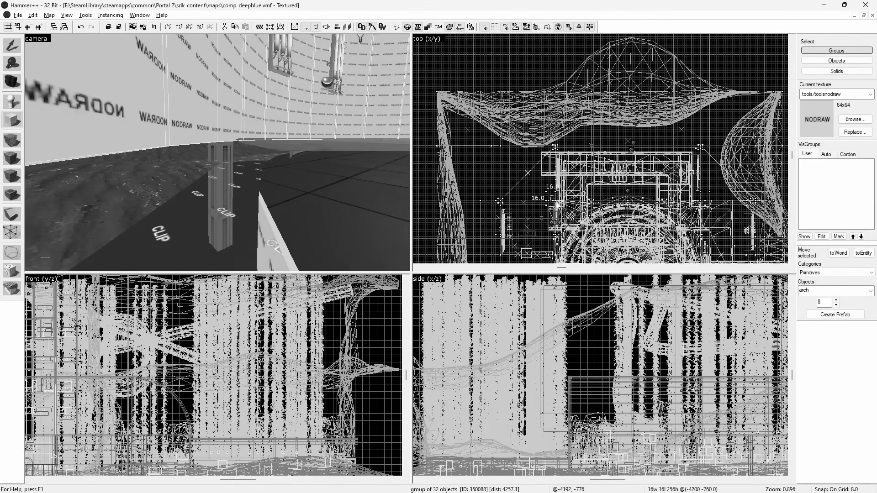
pyautogui.scroll(8, 638, 169)
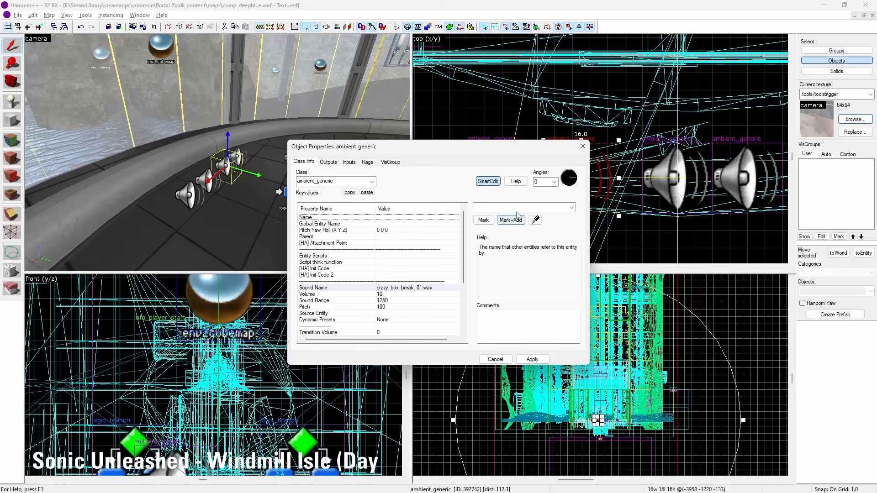
# Step: Fire flood_event_trigger with ent_fire in the Portal 2 console and watch the event from inside the elevator room
pyautogui.press('BackSpace')
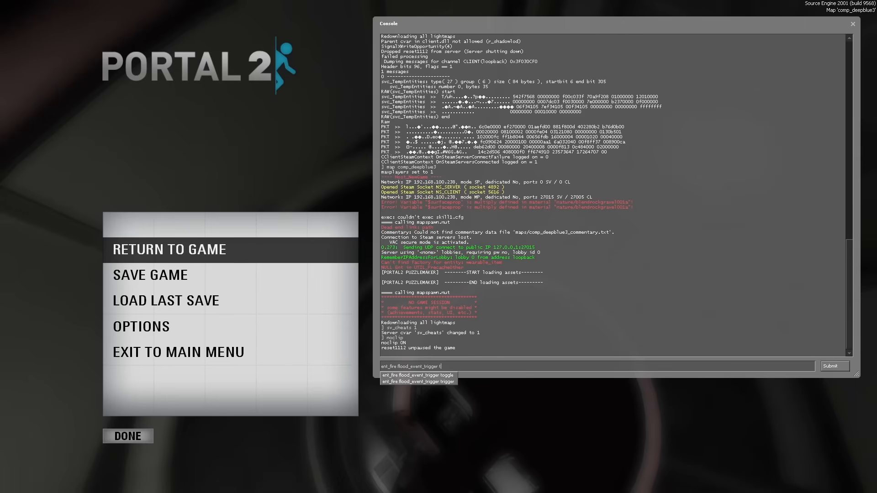
pyautogui.press('Return')
pyautogui.press('Escape')
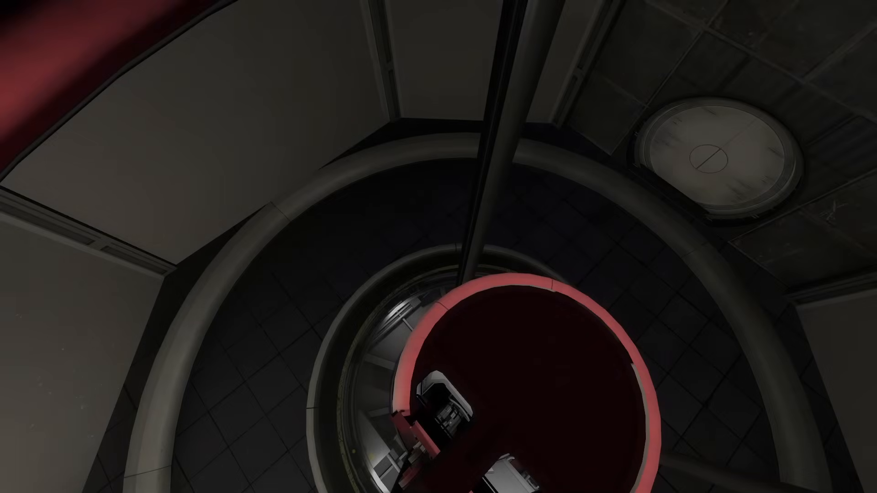
pyautogui.press('s')
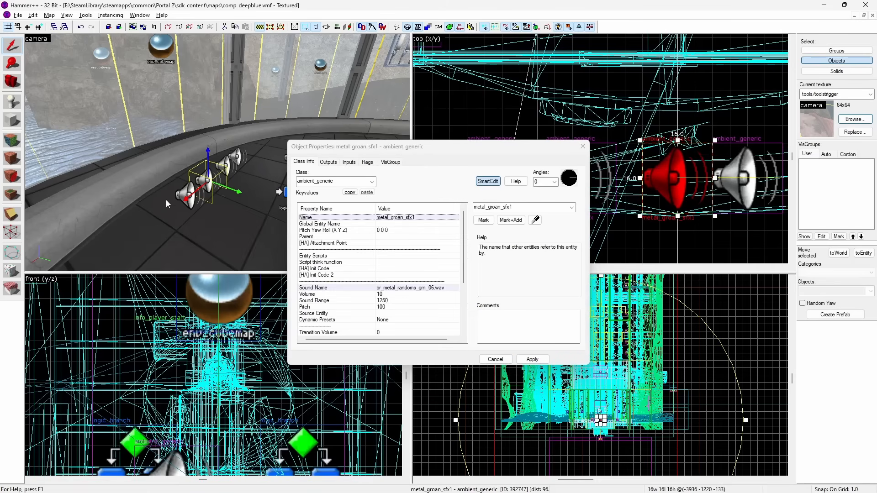
# Step: Name the ambient_generic that plays br_metal_randoms_gm_09.wav metal_groan_sfx2
pyautogui.click(189, 196)
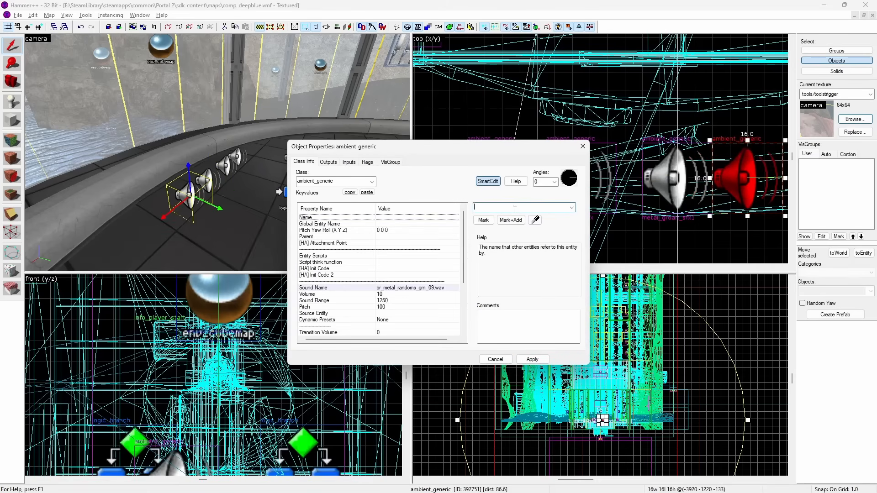
pyautogui.write('metal_g')
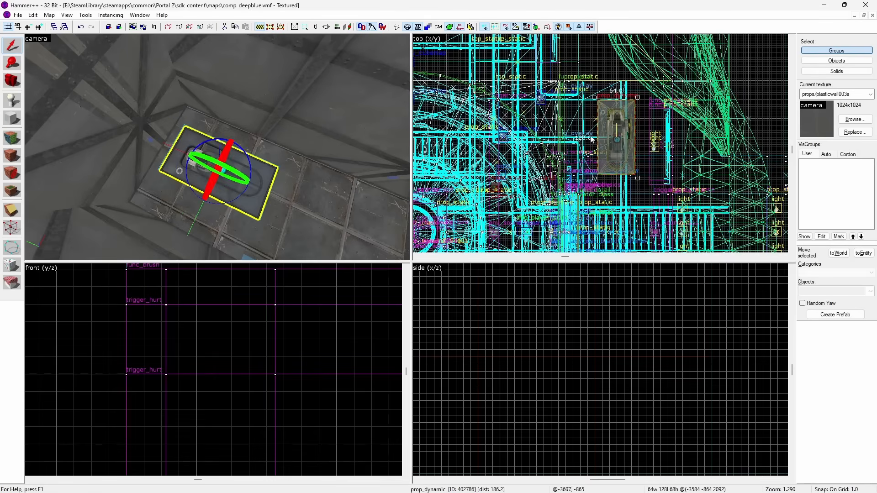
# Step: Lower the selected 64 × 128 prop_dynamic by 8 units to height 2084 against the wall panels
pyautogui.press('z')
pyautogui.press('w')
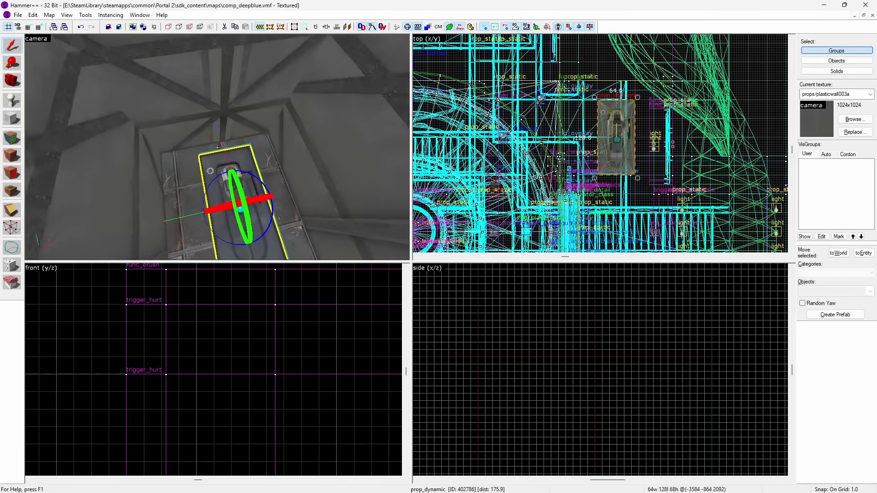
pyautogui.press('z')
pyautogui.scroll(-12, 209, 377)
pyautogui.scroll(-15, 236, 406)
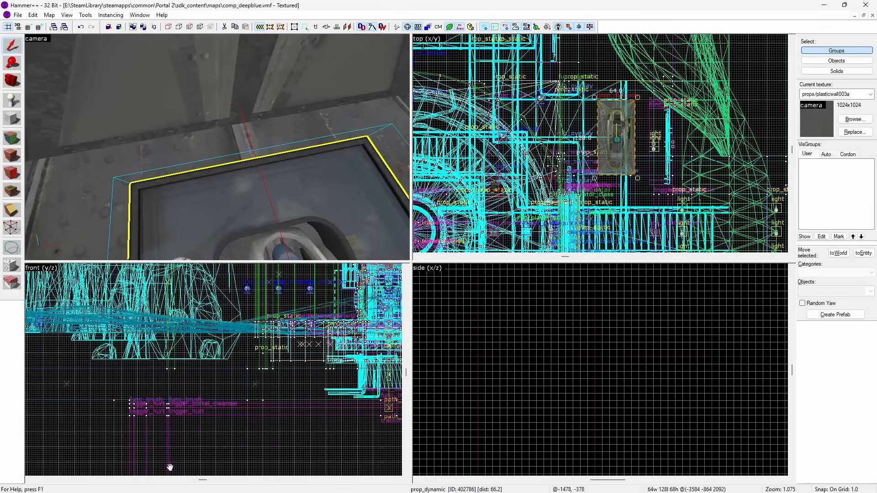
pyautogui.scroll(19, 202, 319)
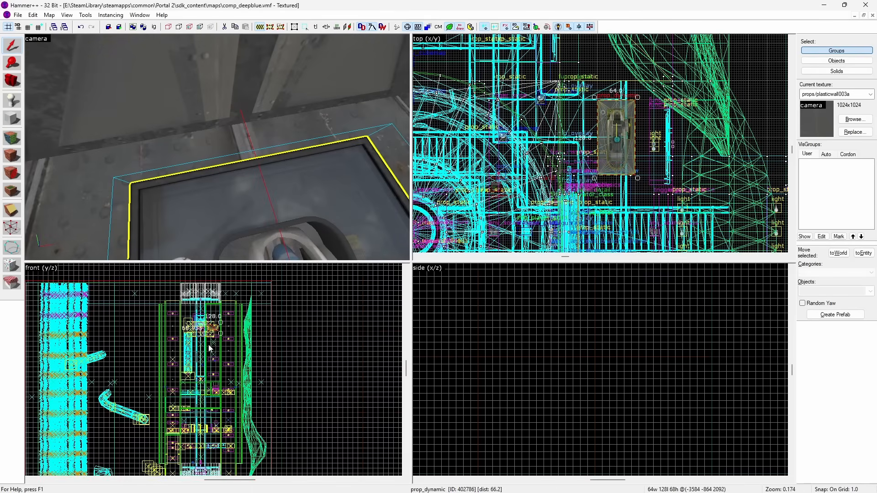
pyautogui.moveTo(234, 327); pyautogui.dragTo(234, 335)
pyautogui.press('z')
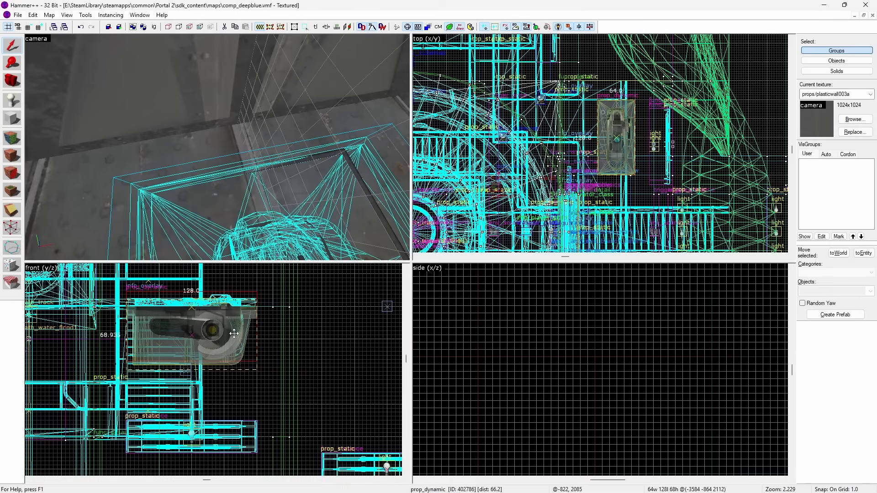
pyautogui.press('s')
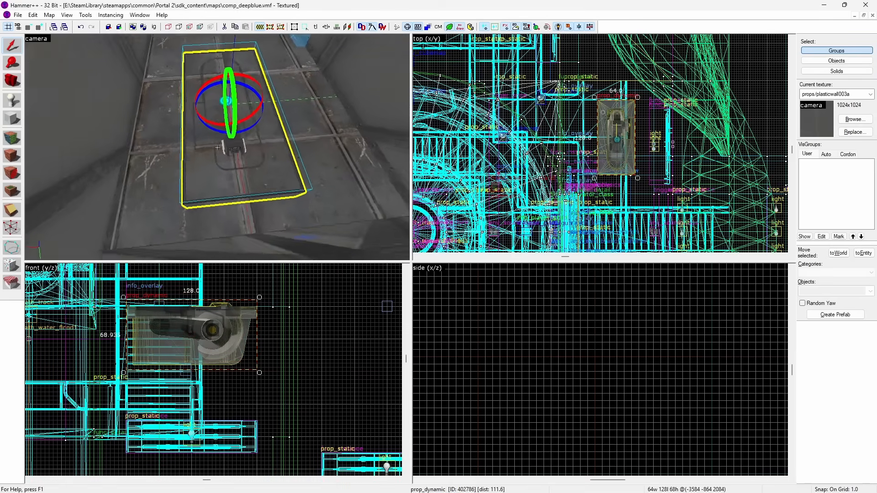
pyautogui.press('z')
pyautogui.click(309, 137)
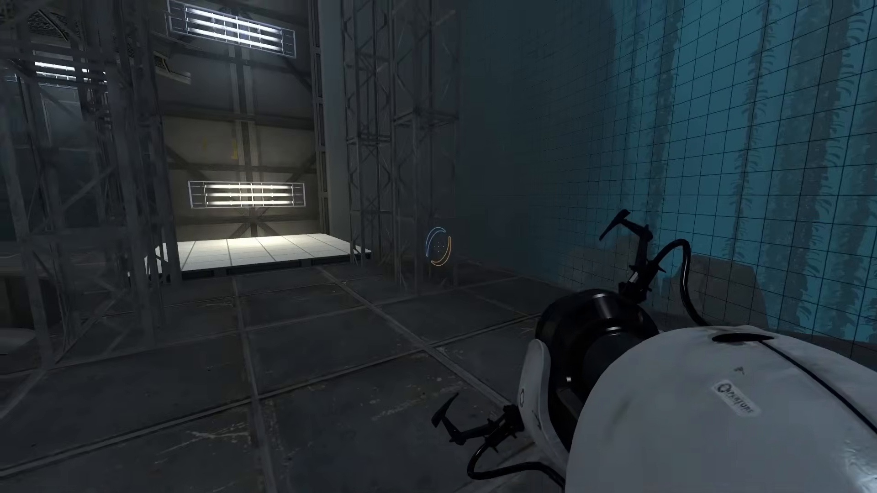
# Step: Playtest the chamber beside the large underwater windows, walking the floor and firing portals at the white panels
pyautogui.press('w')
pyautogui.click(438, 246)
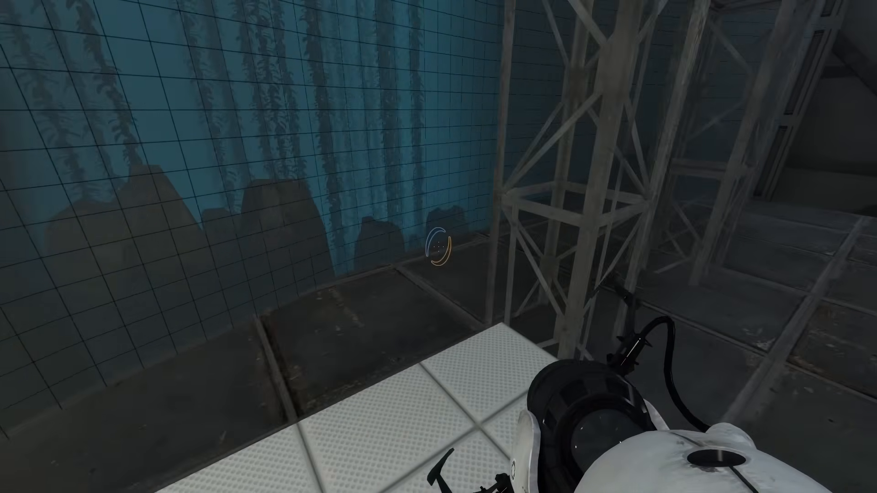
pyautogui.rightClick(438, 247)
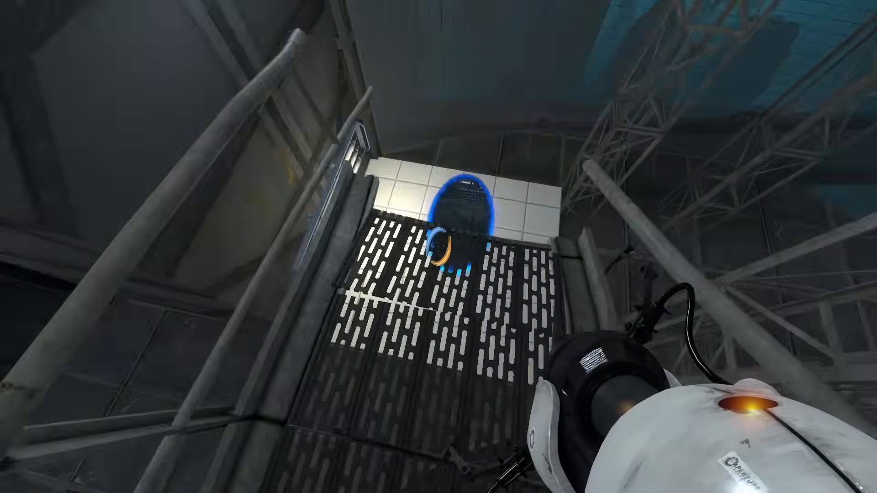
pyautogui.click(439, 247)
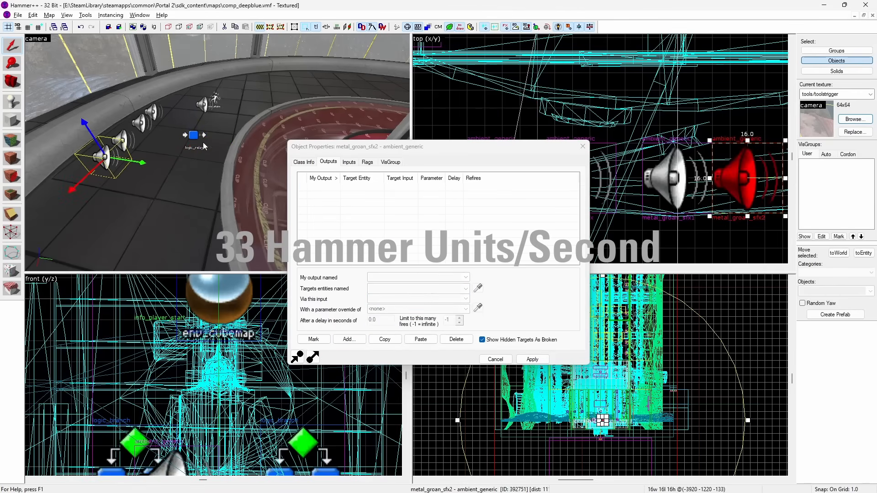
# Step: Configure the water_sfx_loop ambient_generic with amb_indoor_water_sludge_lp_01.wav, volume 8, Infinite Range and Start Silent, leaving looping enabled
pyautogui.press('z')
pyautogui.press('w')
pyautogui.press('z')
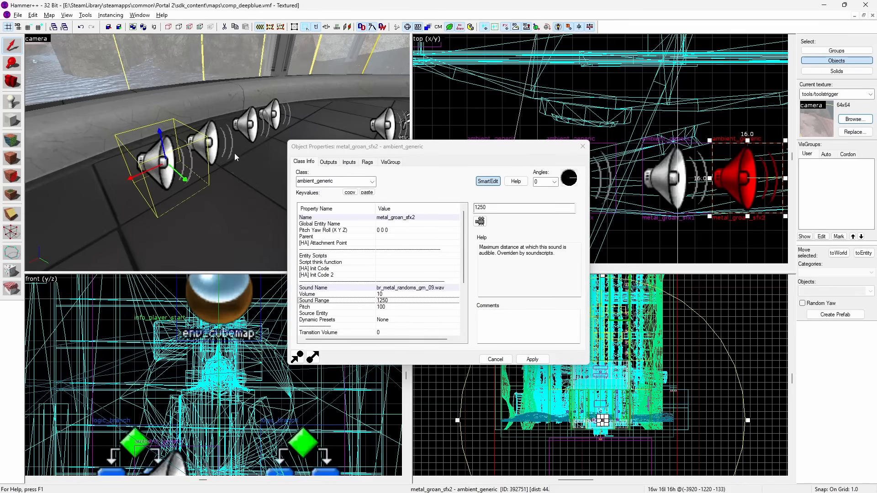
pyautogui.press('d')
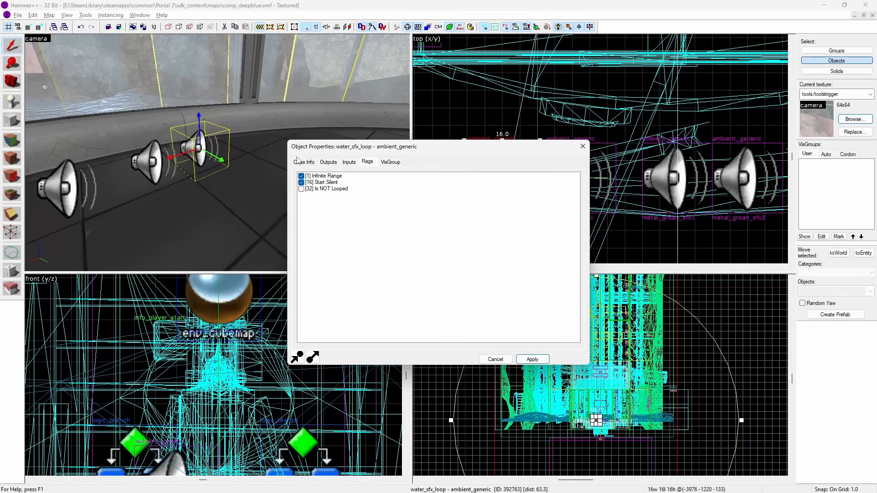
pyautogui.click(301, 161)
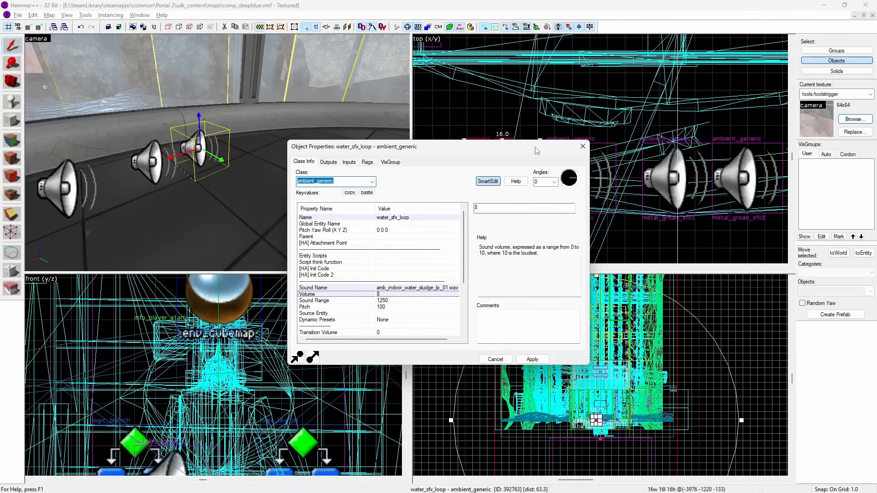
pyautogui.click(582, 148)
# Step: Add a delayed OnTrigger output to the relay_escape logic_relay that sends PlaySound to water_sfx_loop
pyautogui.doubleClick(182, 179)
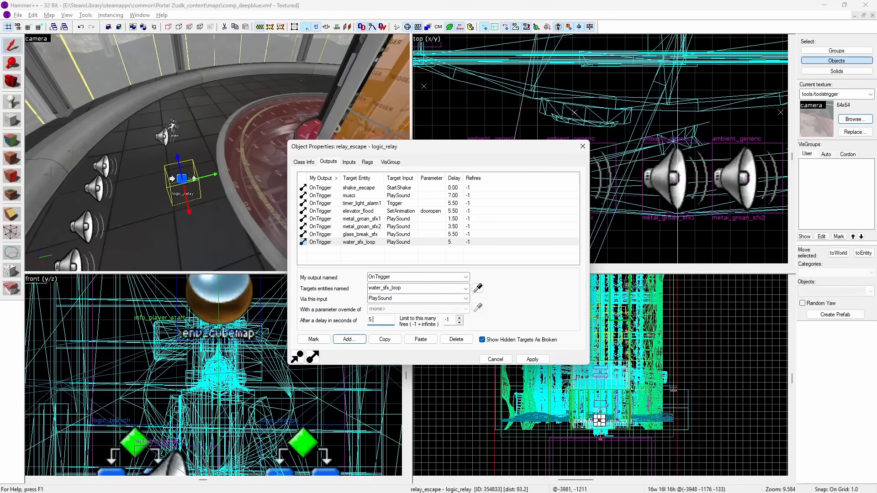
pyautogui.click(495, 360)
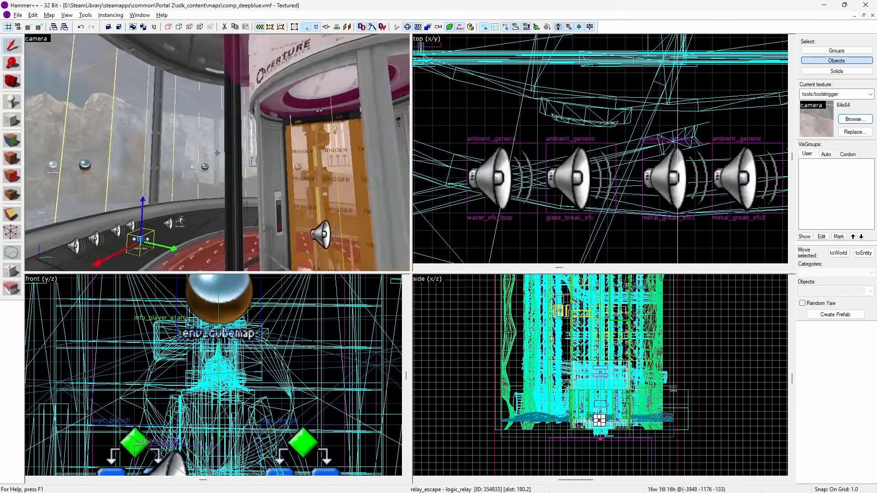
# Step: Select the trigger_once near the elevator room and start the map compile and run
pyautogui.click(217, 153)
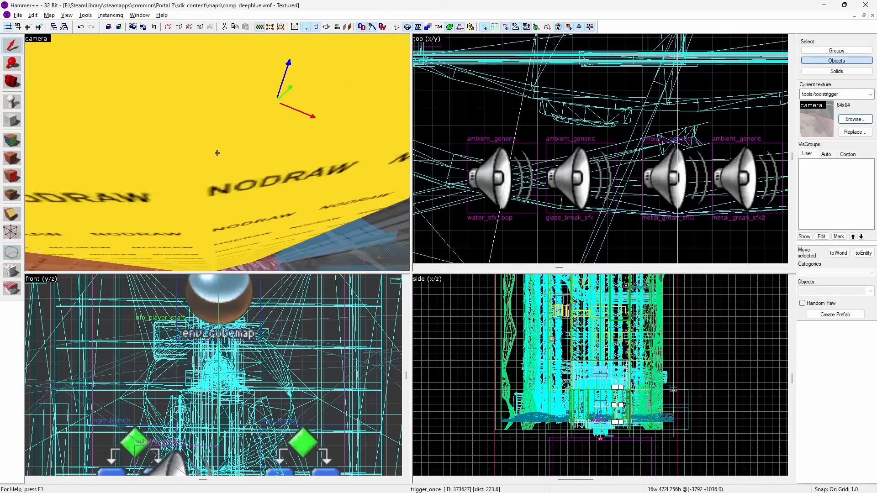
pyautogui.press('z')
pyautogui.press('F9')
pyautogui.click(412, 295)
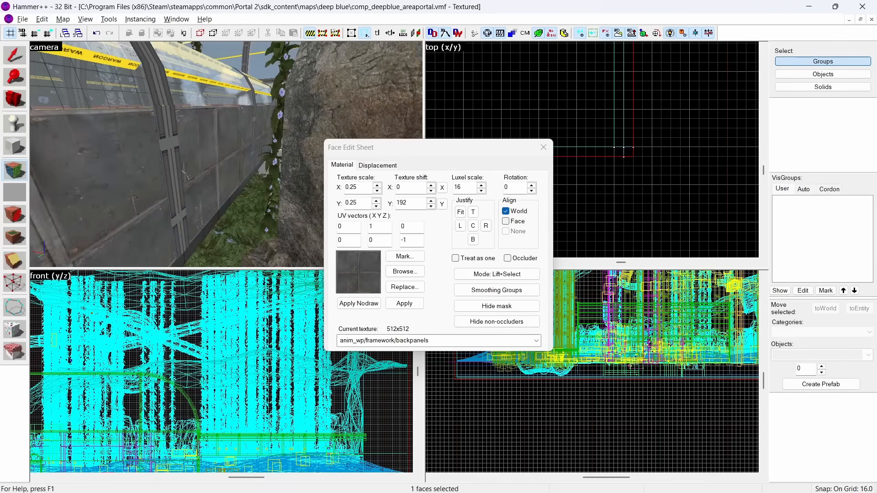
# Step: Examine the backpanels wall faces in the arched glass tunnel of comp_deepblue_areaportal and walk through the dark area in game
pyautogui.press('w')
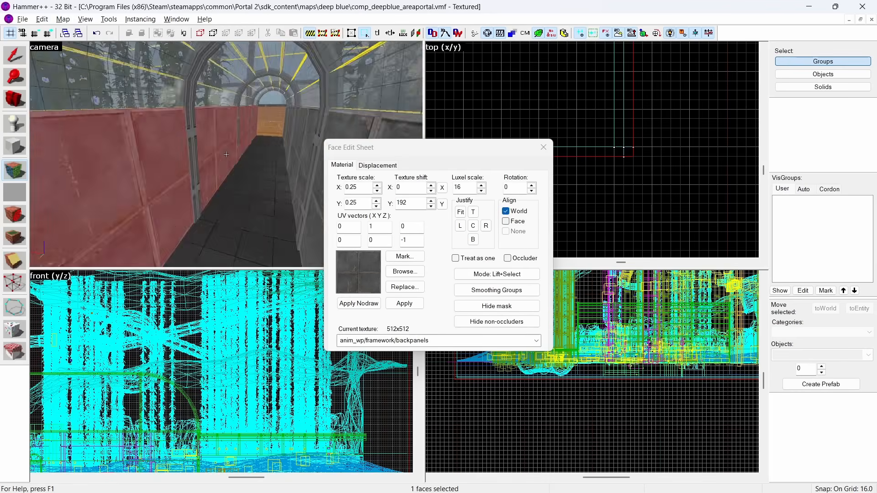
pyautogui.press('w')
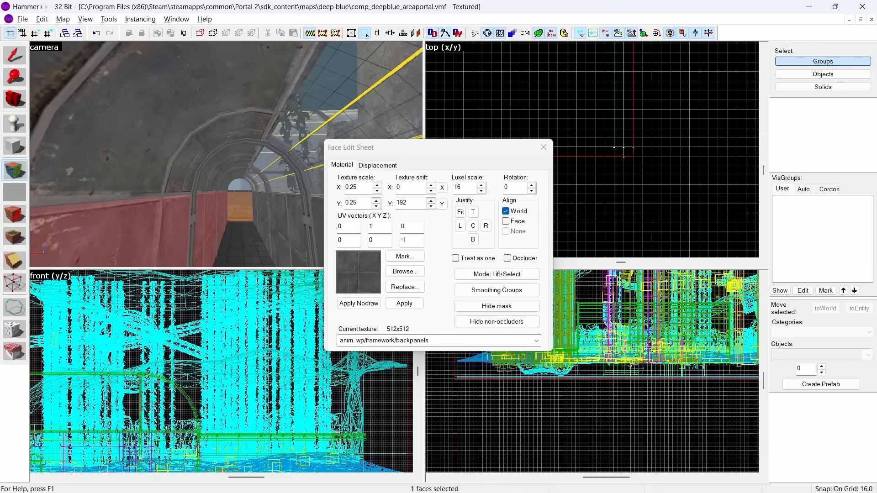
pyautogui.press('w')
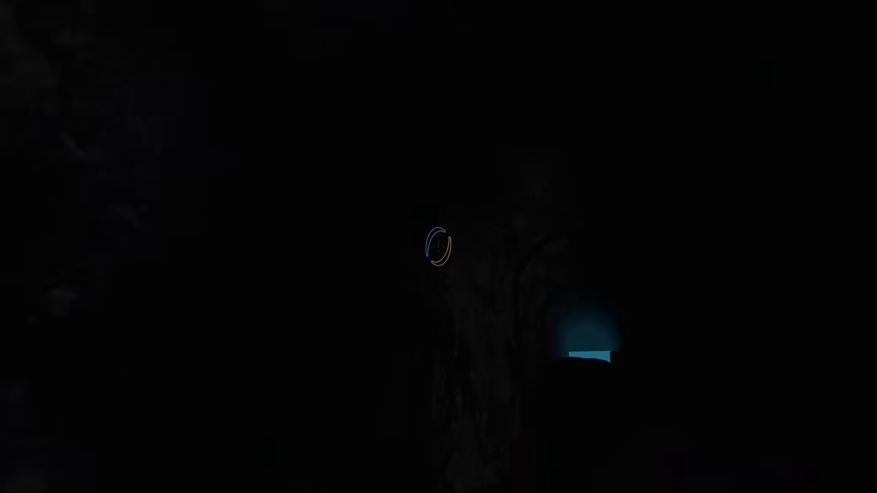
pyautogui.press('w')
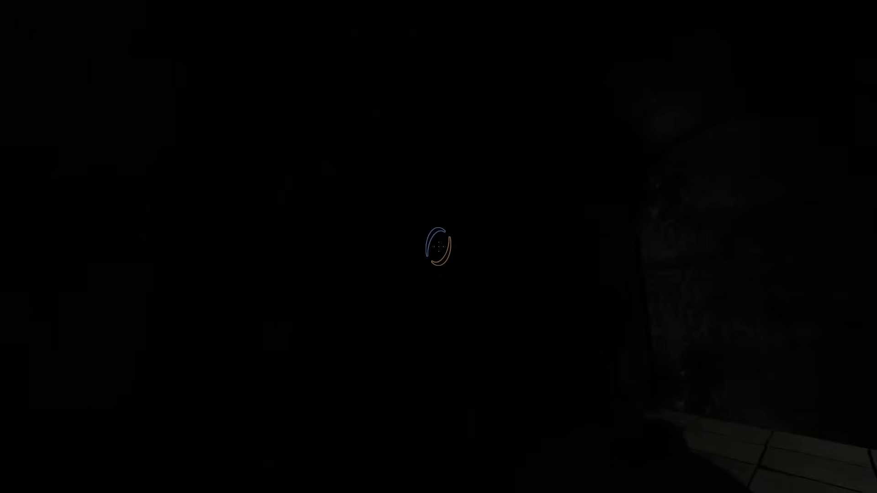
pyautogui.press('s')
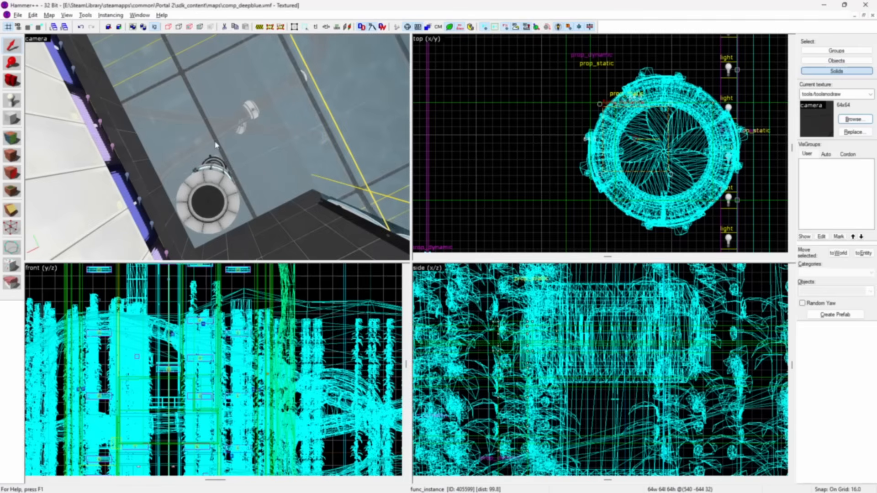
# Step: Browse for the VMF file of the func_instance placed beside the round tube in comp_deepblue
pyautogui.hotkey('alt', 'Return')
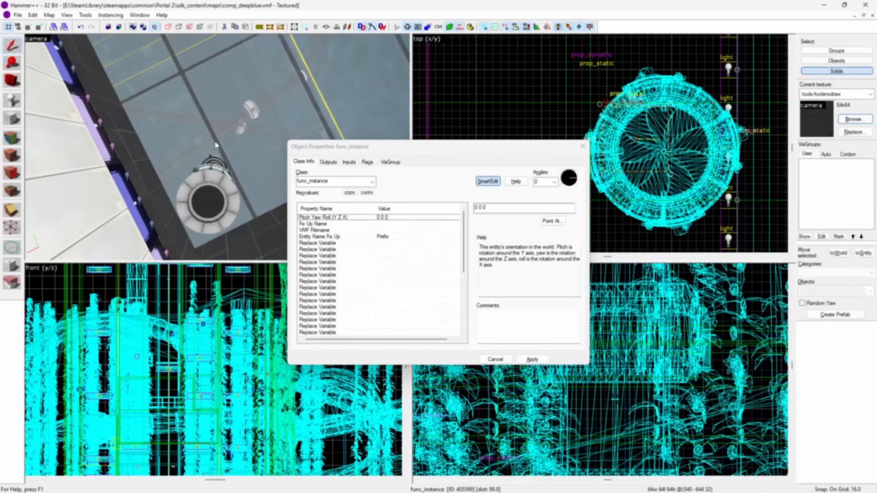
pyautogui.click(348, 229)
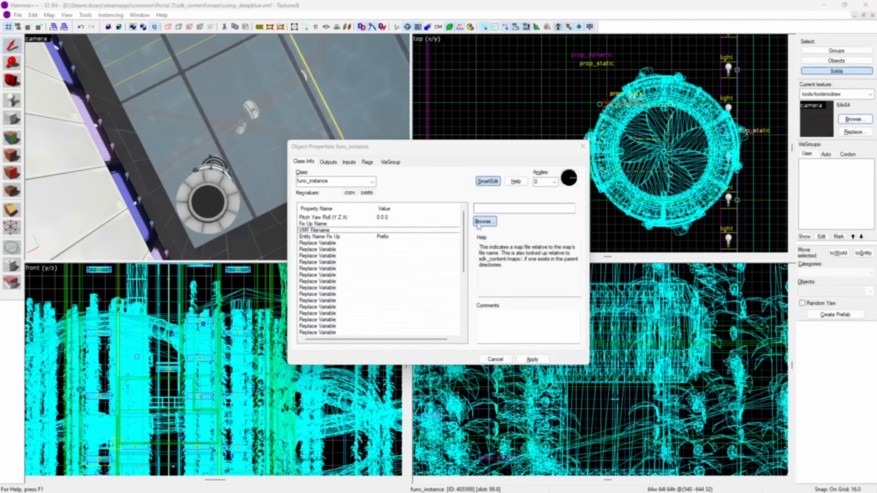
pyautogui.click(484, 221)
pyautogui.click(518, 181)
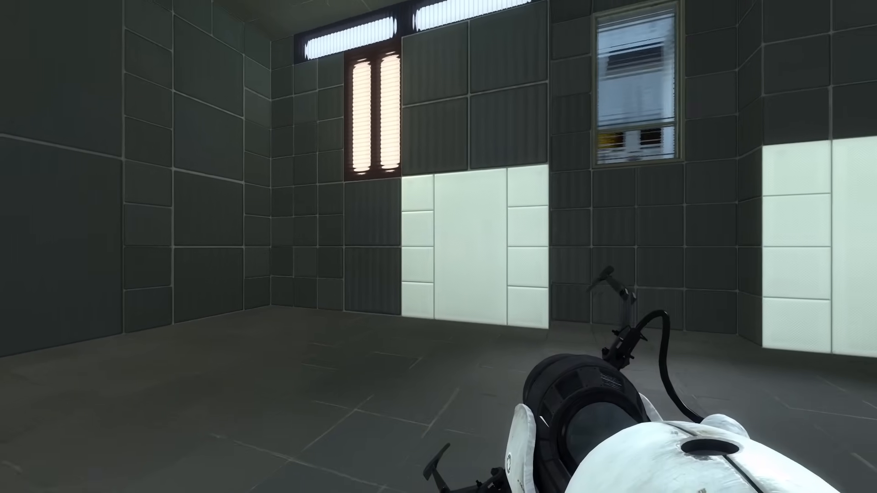
# Step: Playtest the dark tiled chamber by firing both portals at its white wall panels and exploring the doorway
pyautogui.click(438, 246)
pyautogui.rightClick(438, 247)
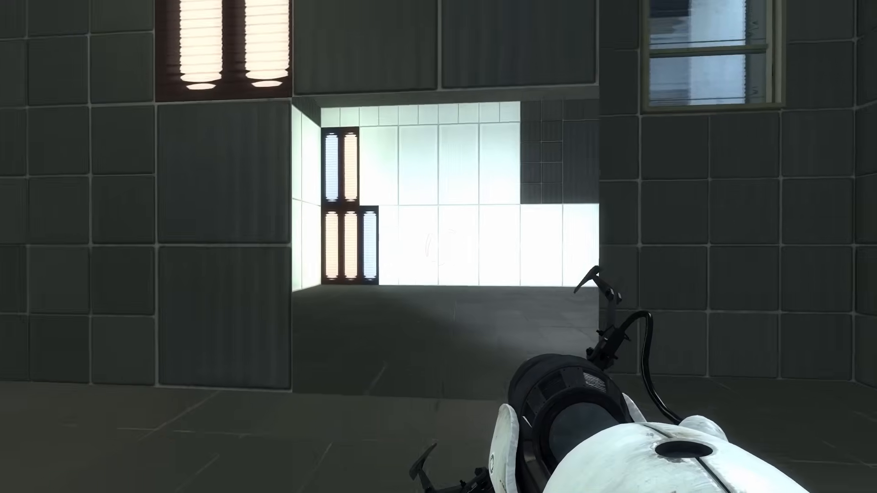
pyautogui.click(439, 247)
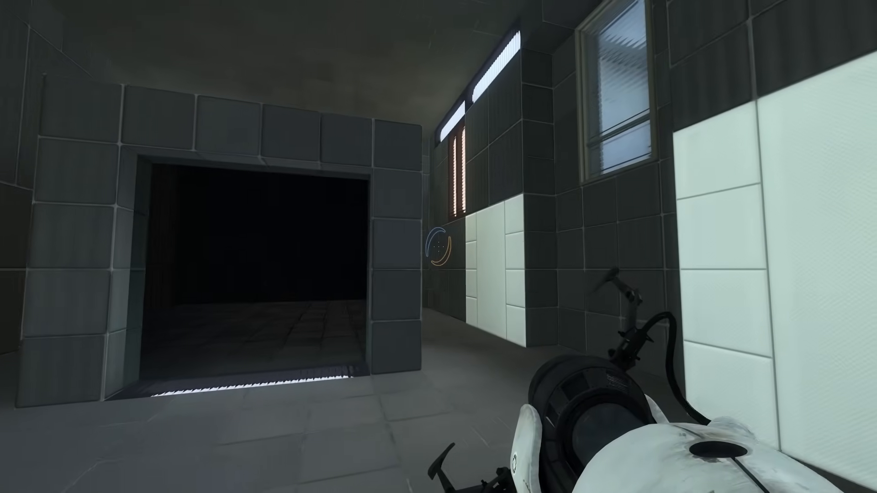
# Step: Playtest comp_deepblue by walking through the dark doorway, back to the tiled chamber and along the corridor with the round exit door
pyautogui.press('w')
pyautogui.press('a')
pyautogui.press('w')
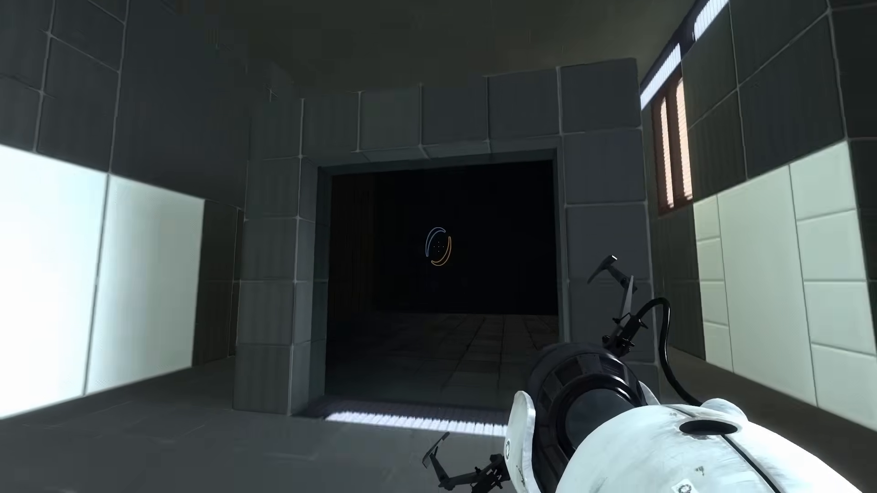
pyautogui.press('w')
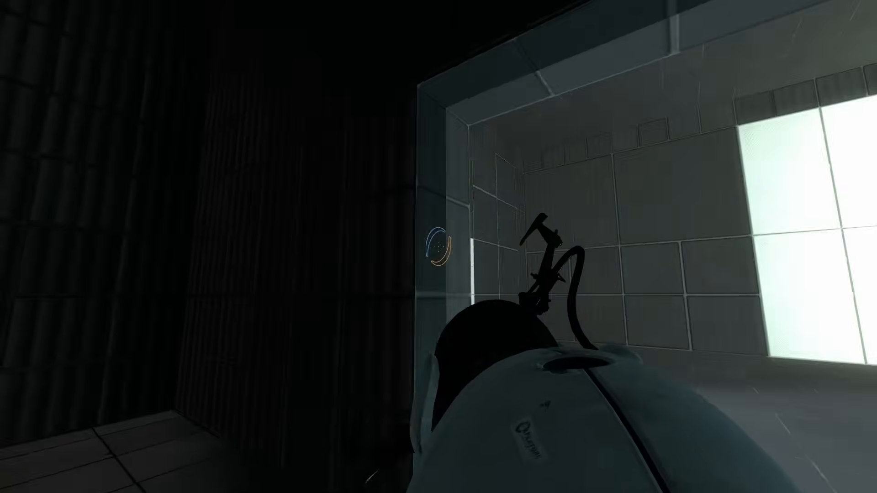
pyautogui.press('d')
pyautogui.press('s')
pyautogui.press('s')
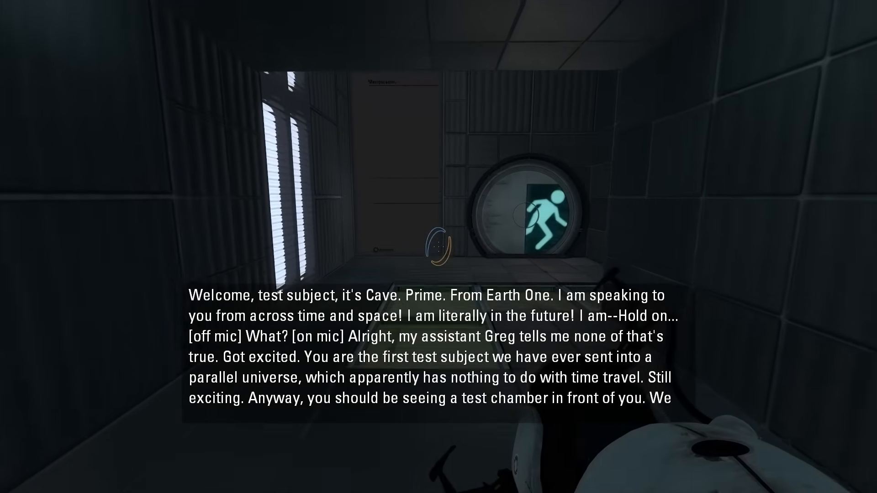
pyautogui.press('w')
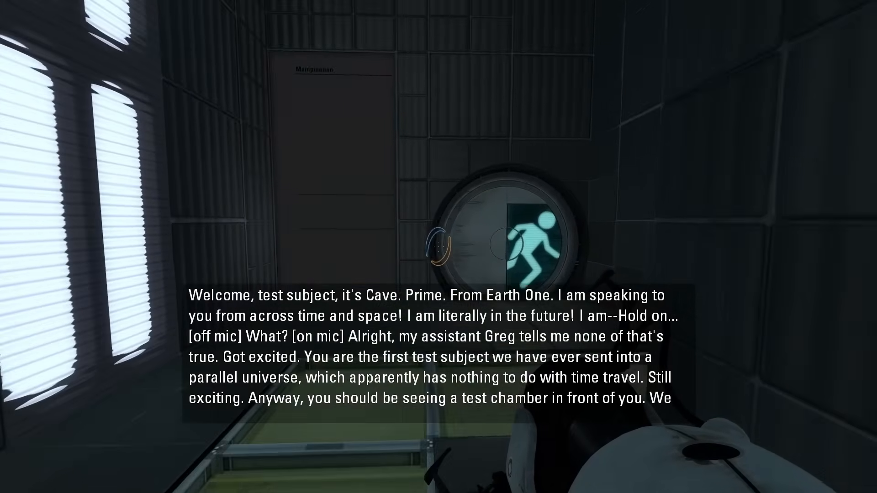
pyautogui.press('w')
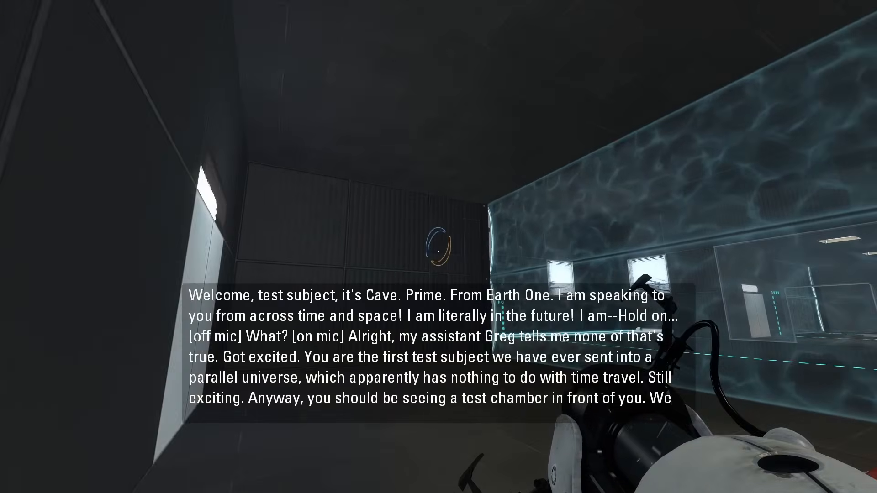
pyautogui.press('s')
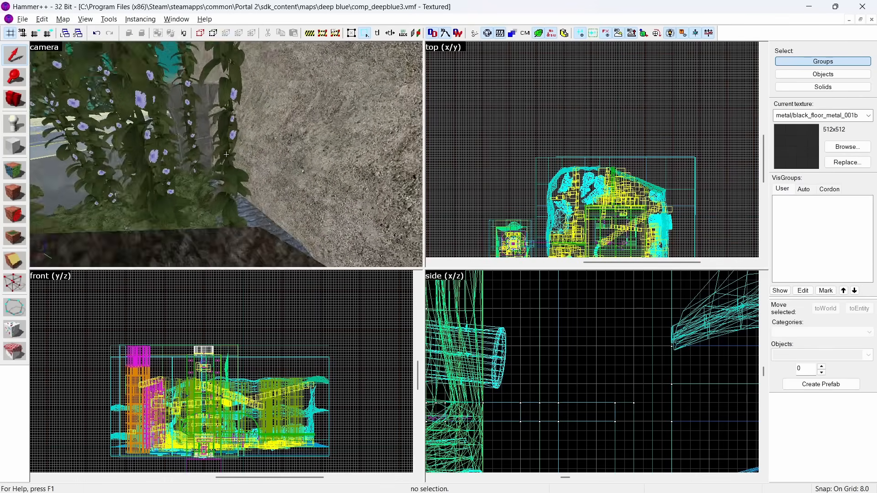
# Step: Examine the rock displacement solids around the tunnel wall and vines in comp_deepblue3, selecting the low strip and the taller wall section
pyautogui.press('z')
pyautogui.press('w')
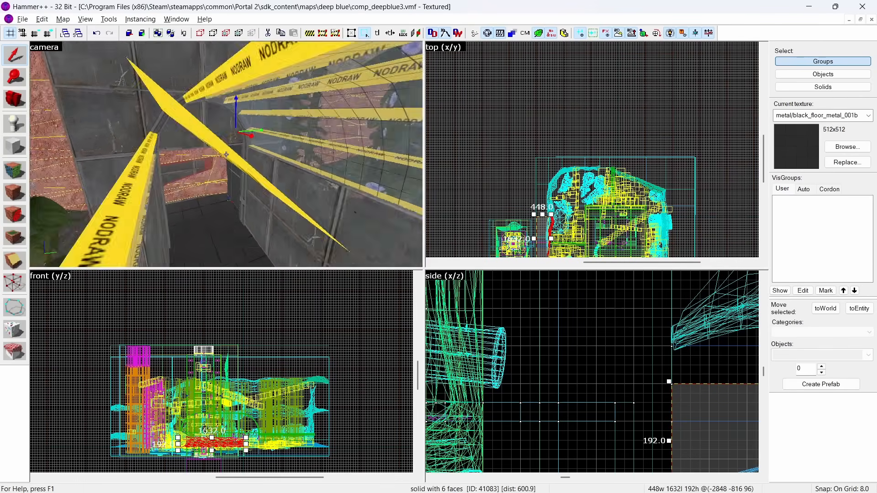
pyautogui.press('s')
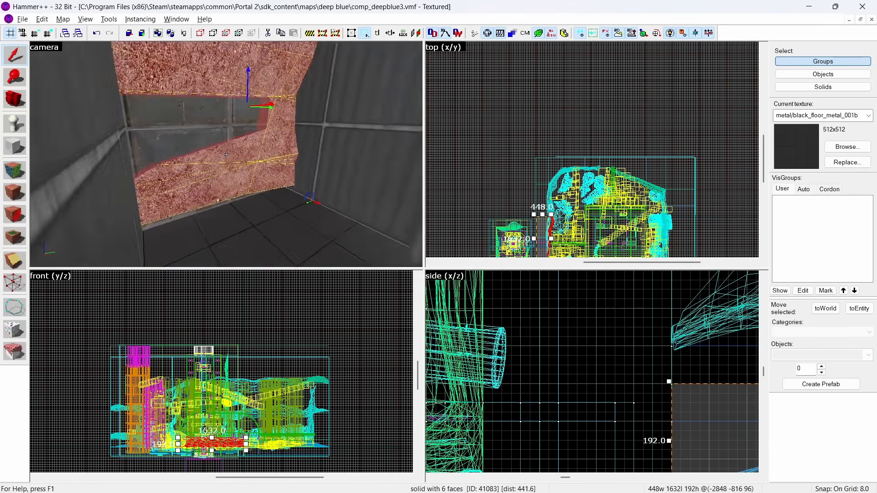
pyautogui.press('s')
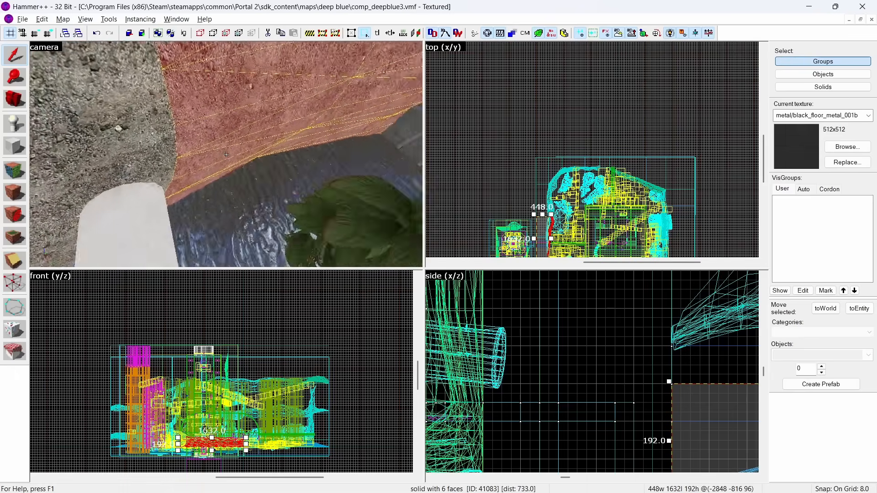
pyautogui.press('z')
pyautogui.press('z')
pyautogui.press('w')
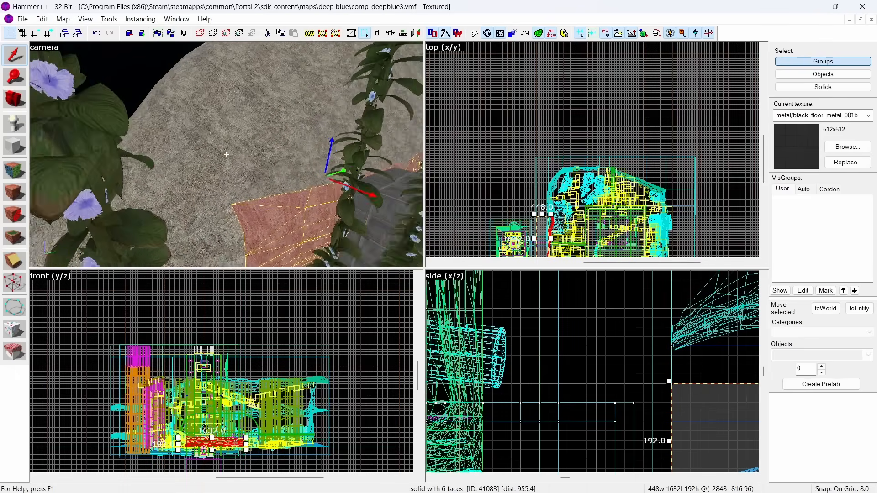
pyautogui.click(232, 146)
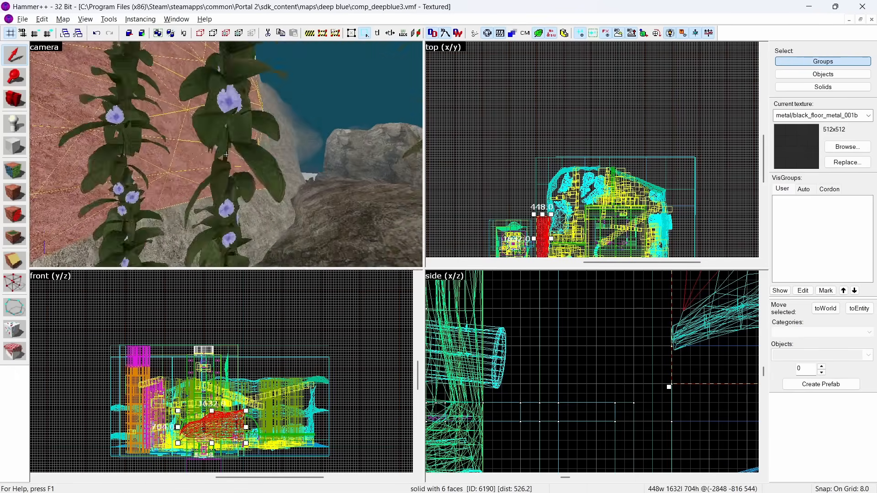
pyautogui.press('z')
pyautogui.click(223, 186)
pyautogui.press('z')
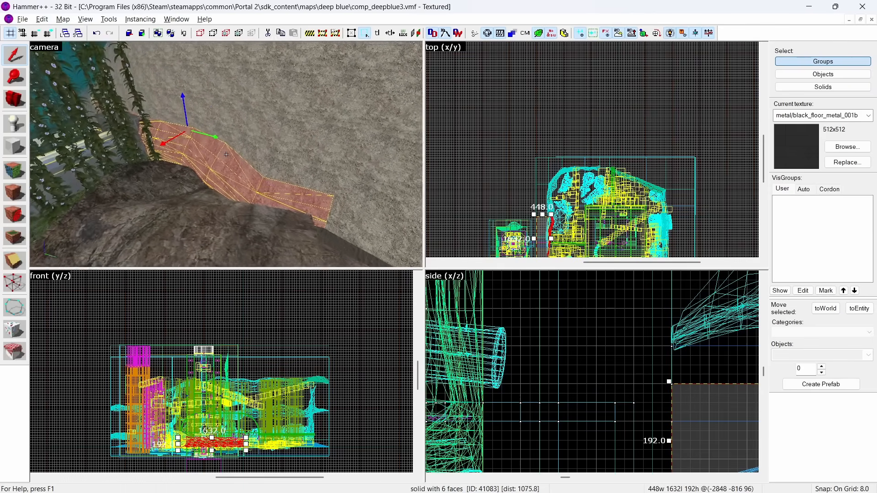
pyautogui.press('w')
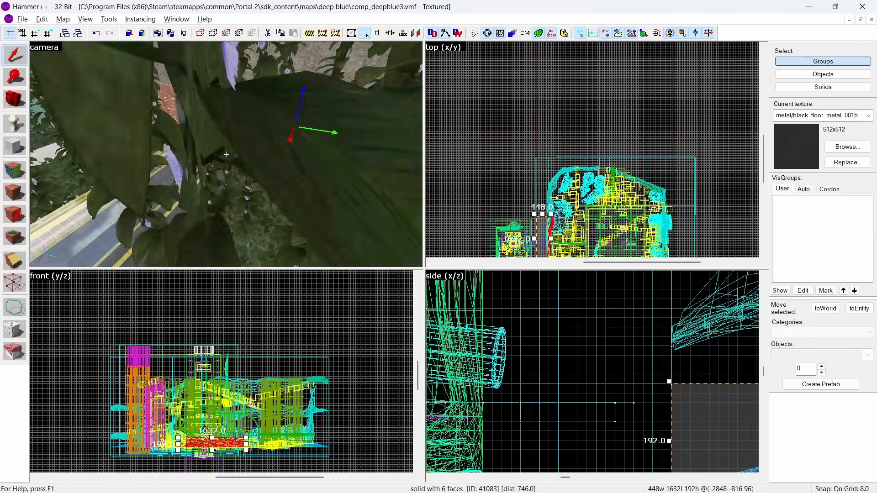
pyautogui.press('w')
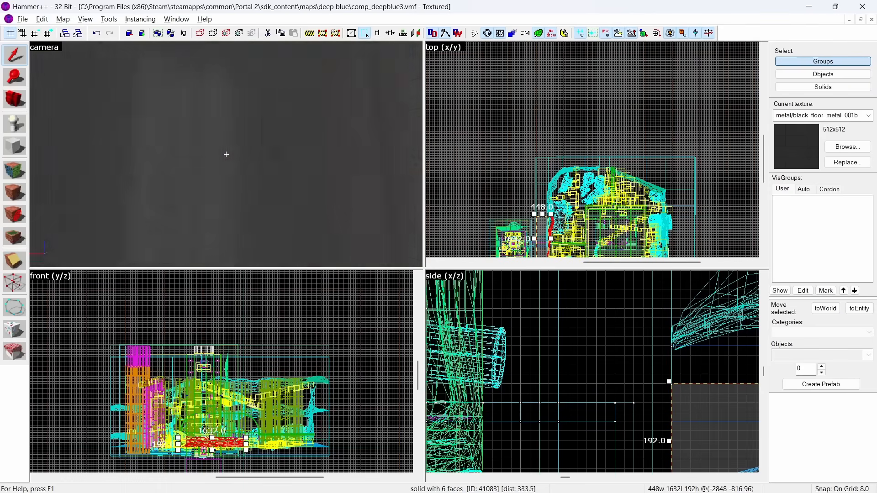
pyautogui.press('w')
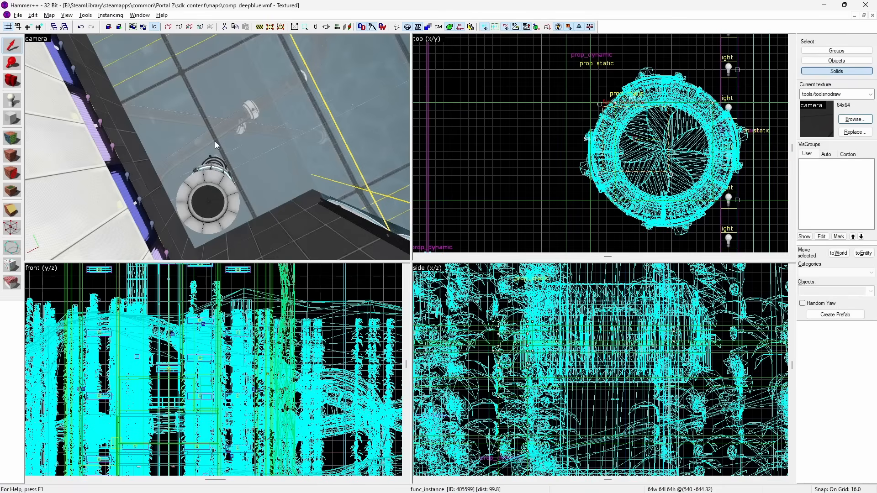
# Step: Show the properties of the func_instance near the round tube and browse for its VMF file
pyautogui.hotkey('alt', 'Return')
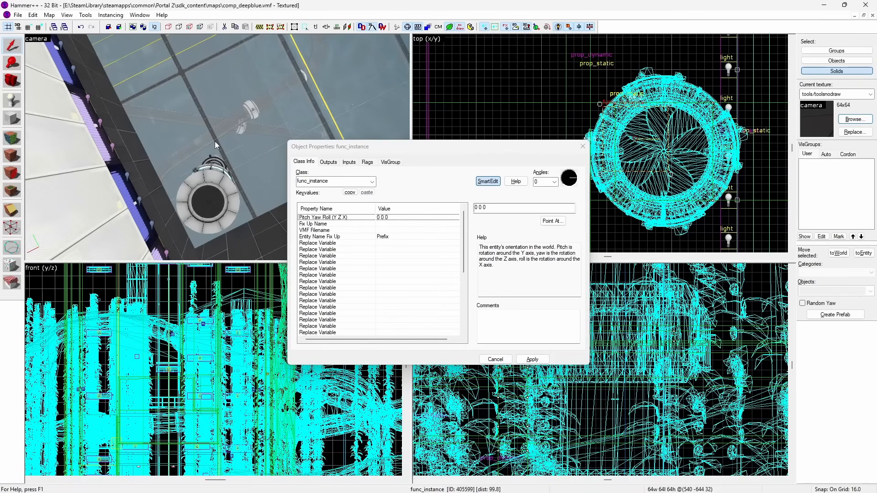
pyautogui.click(397, 231)
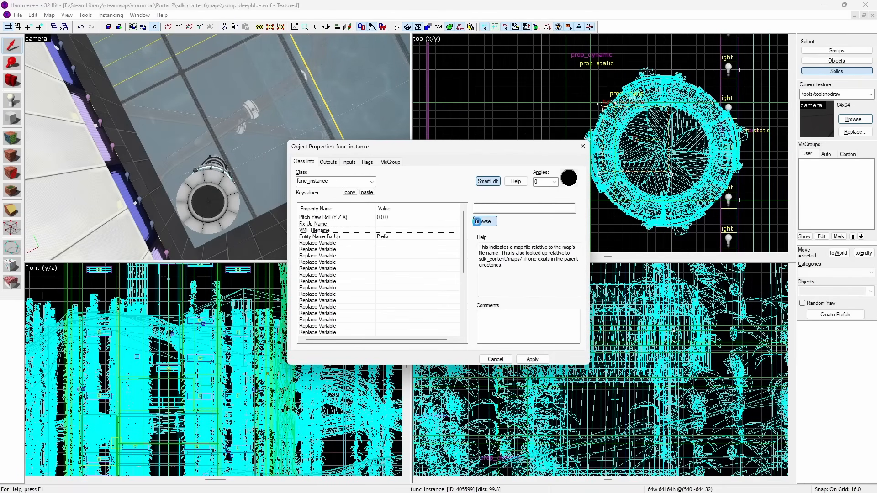
pyautogui.click(477, 222)
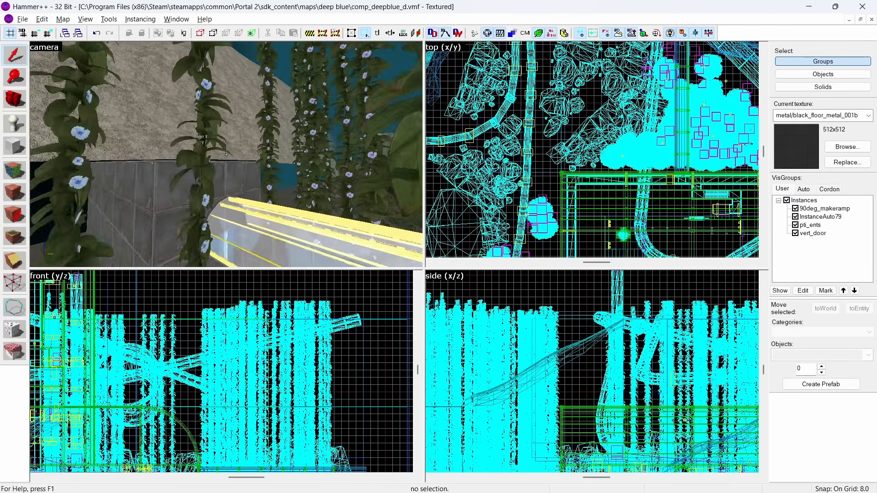
# Step: Inspect the dark corridor in comp_deepblue_d and select the rock prop_static among the plants outside
pyautogui.press('w')
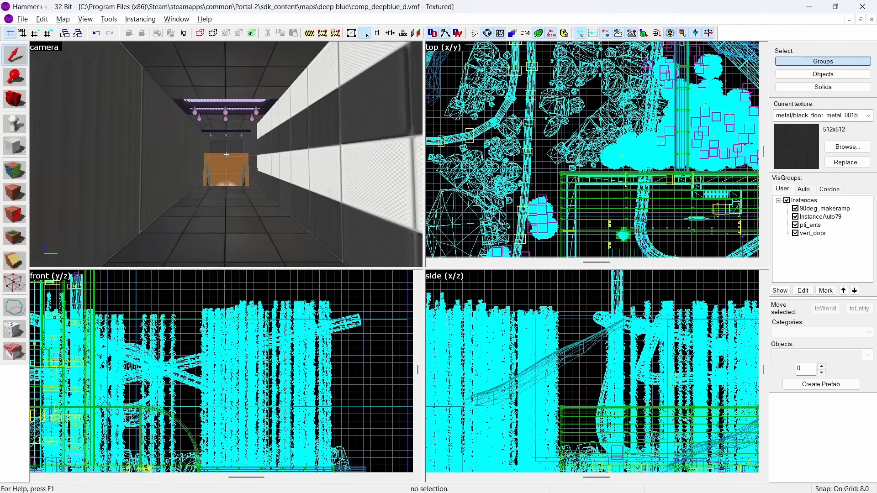
pyautogui.click(303, 151)
pyautogui.scroll(-3, 571, 151)
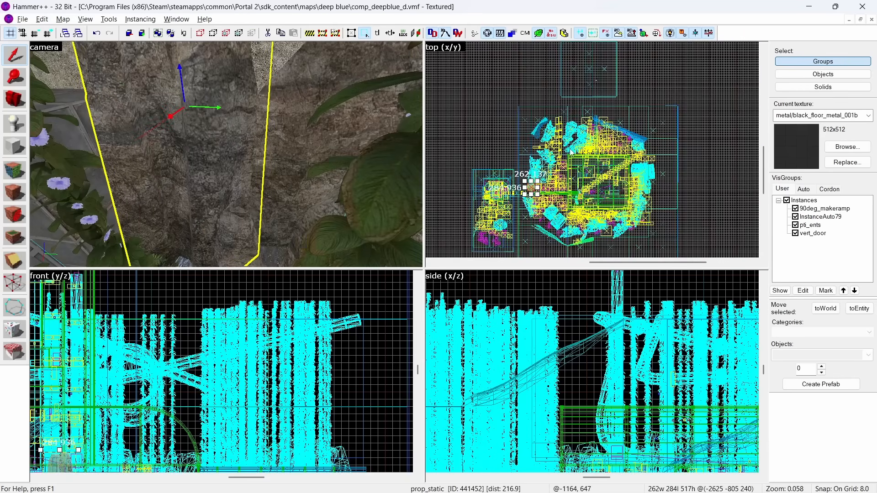
pyautogui.scroll(12, 571, 152)
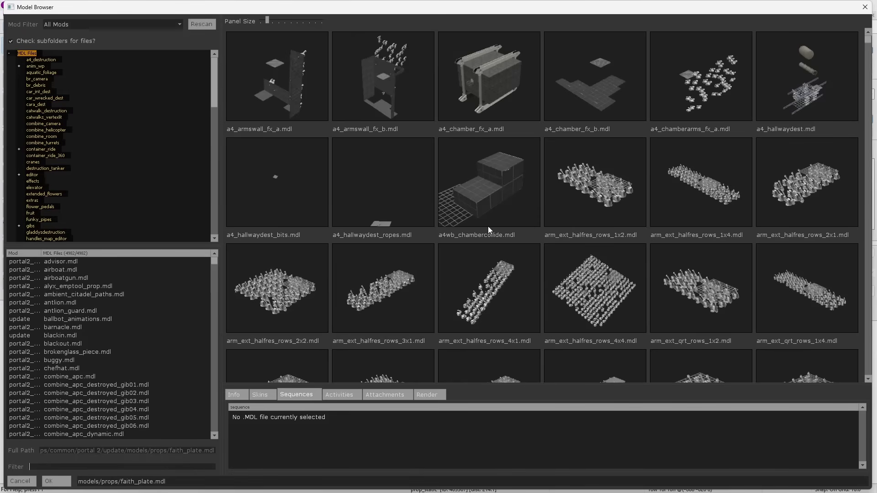
# Step: Set the target entity of the trigger_once's additional OnStartTouch output to save
pyautogui.write('e')
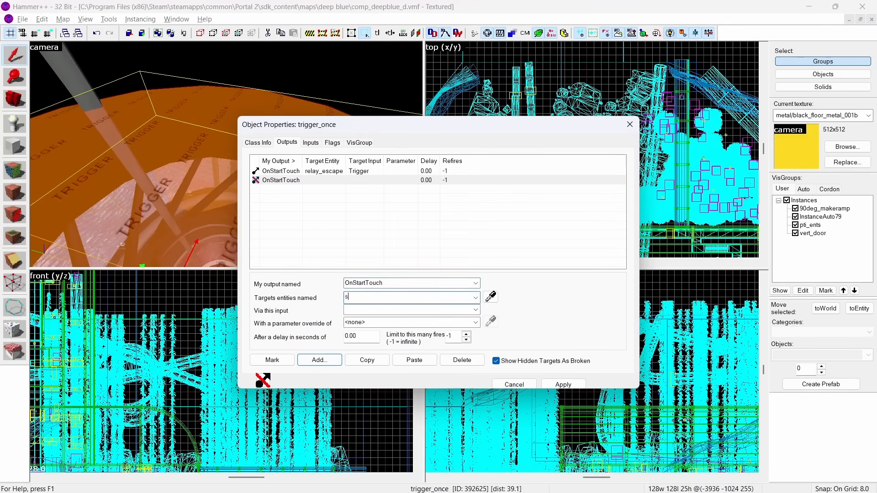
pyautogui.write('a')
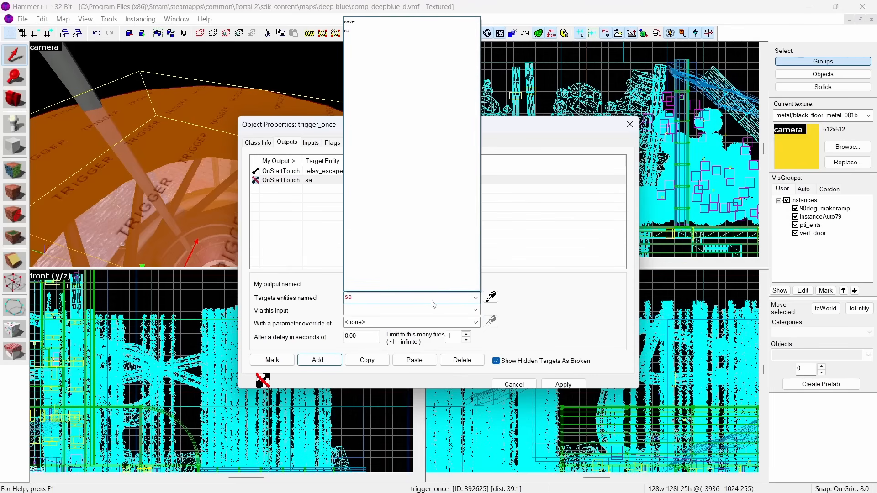
pyautogui.click(368, 31)
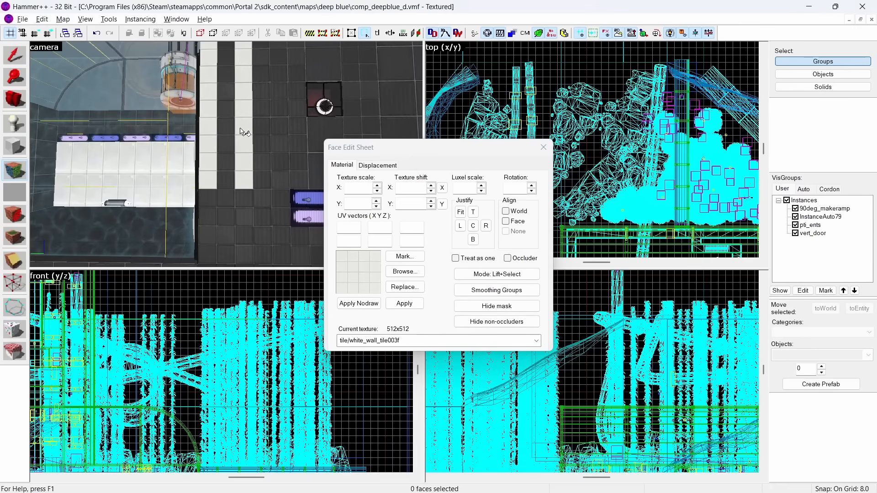
# Step: Apply tile/white_wall_tile003f to more vertical strips of the chamber's dark tiled wall
pyautogui.rightClick(279, 134)
pyautogui.press('z')
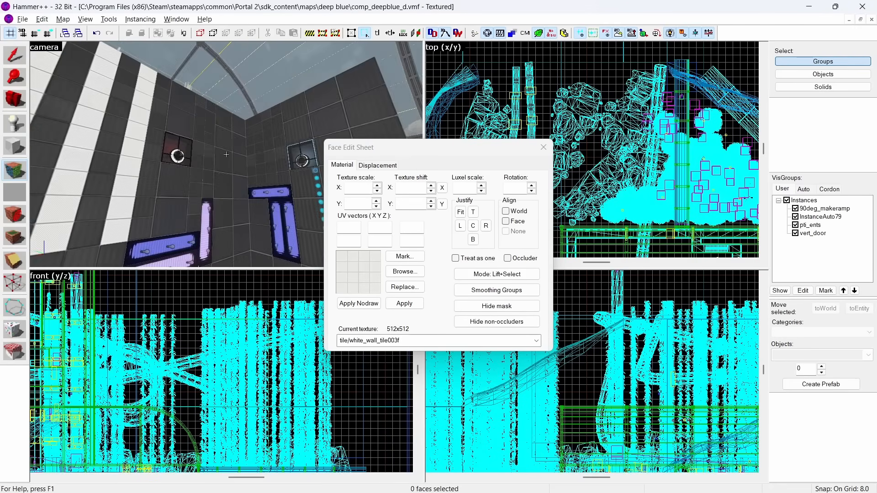
pyautogui.press('w')
pyautogui.press('z')
pyautogui.rightClick(223, 166)
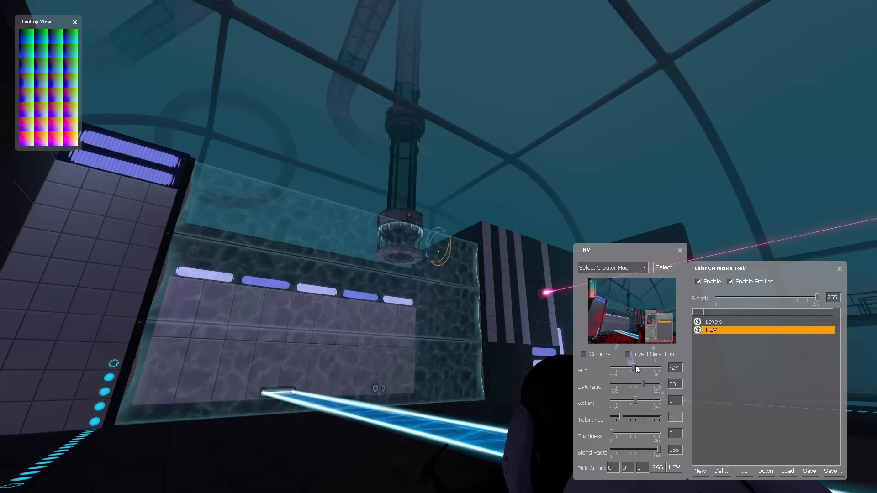
# Step: Set the HSV color correction's hue to 27 in game and start a new correction operation
pyautogui.moveTo(636, 366); pyautogui.dragTo(640, 365)
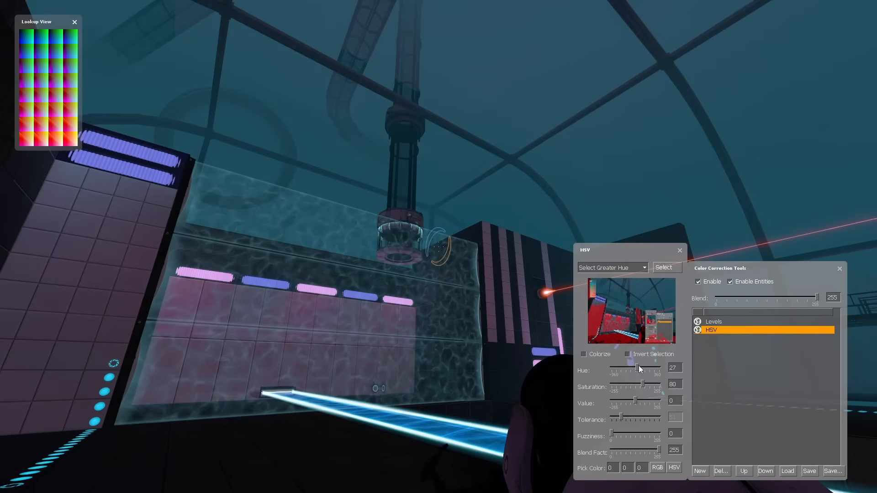
pyautogui.click(700, 471)
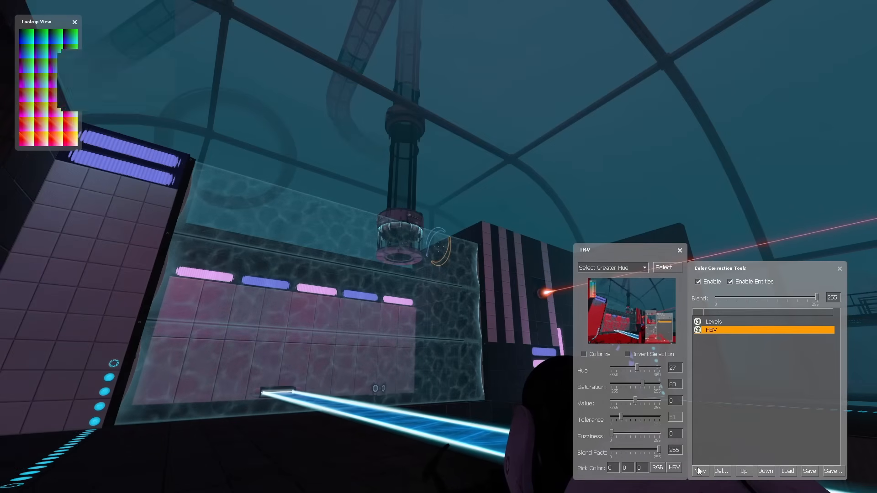
pyautogui.click(122, 71)
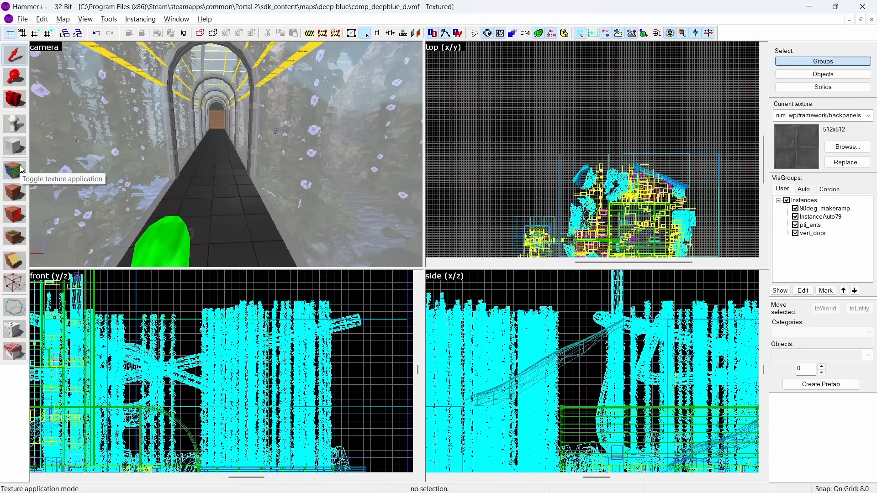
# Step: Apply anim_wp/framework/backpanels to the lower side wall of the arched glass tunnel and justify the texture to the bottom
pyautogui.click(15, 170)
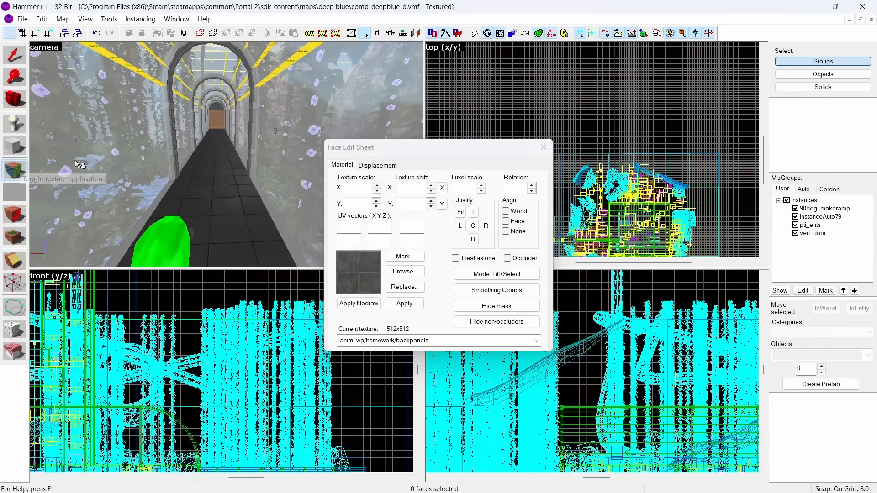
pyautogui.rightClick(137, 146)
pyautogui.click(473, 239)
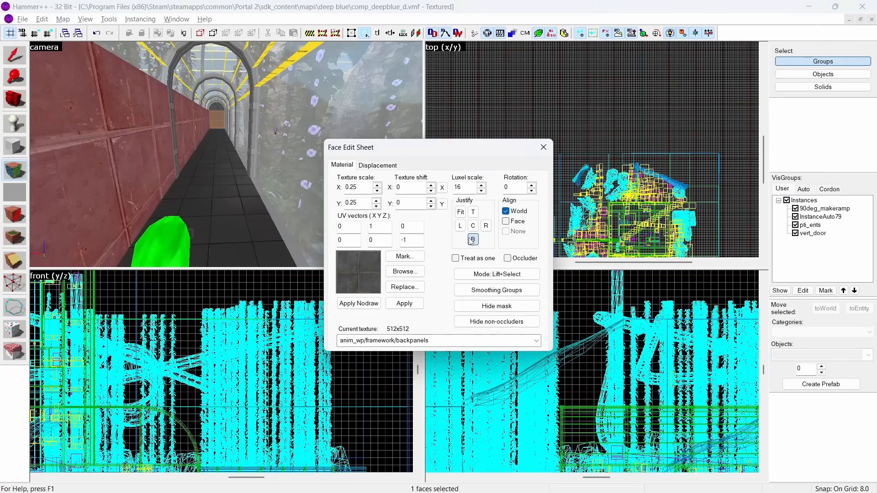
# Step: Wrap the backpanels texture from the tunnel's side wall onto the adjoining curved faces above it
pyautogui.press('z')
pyautogui.press('z')
pyautogui.keyDown('alt'); pyautogui.rightClick(231, 123); pyautogui.keyUp('alt')
pyautogui.keyDown('alt'); pyautogui.rightClick(254, 90); pyautogui.keyUp('alt')
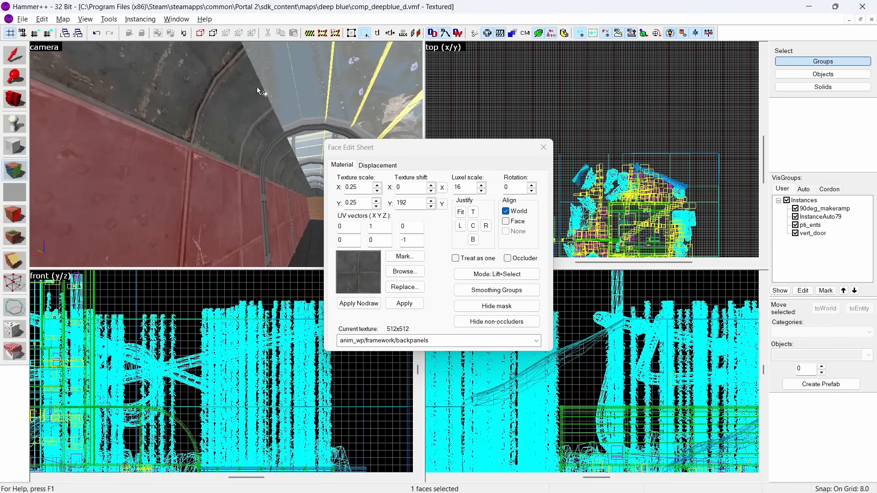
pyautogui.keyDown('alt'); pyautogui.rightClick(288, 75); pyautogui.keyUp('alt')
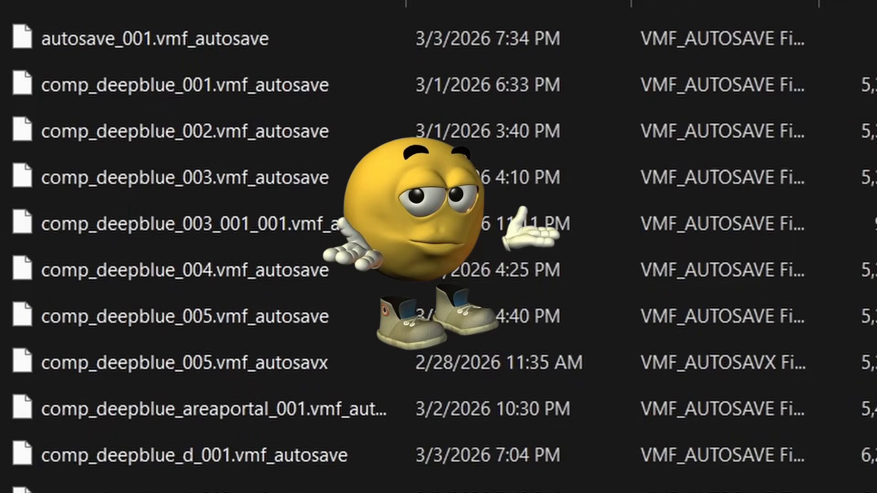
# Step: Look through the comp_deepblue autosave files in the file list
pyautogui.scroll(-1, 439, 247)
pyautogui.scroll(-1, 439, 247)
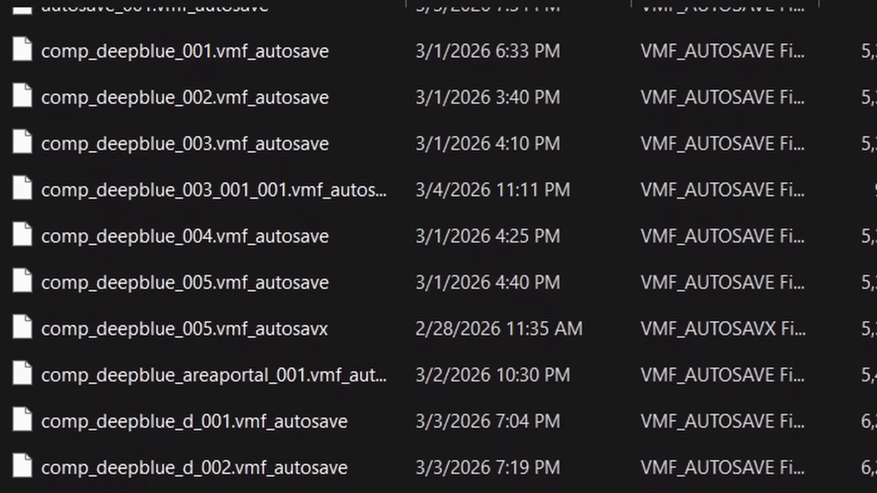
pyautogui.scroll(-1, 438, 247)
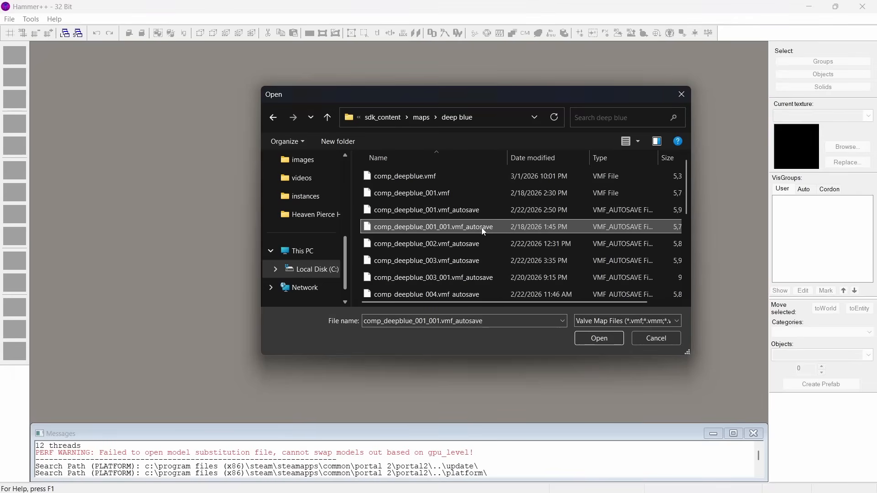
# Step: Open a comp_deepblue autosave and accept renaming comp_deepblue_003_001.vmf_autosave to comp_deepblue_003.vmf
pyautogui.doubleClick(481, 228)
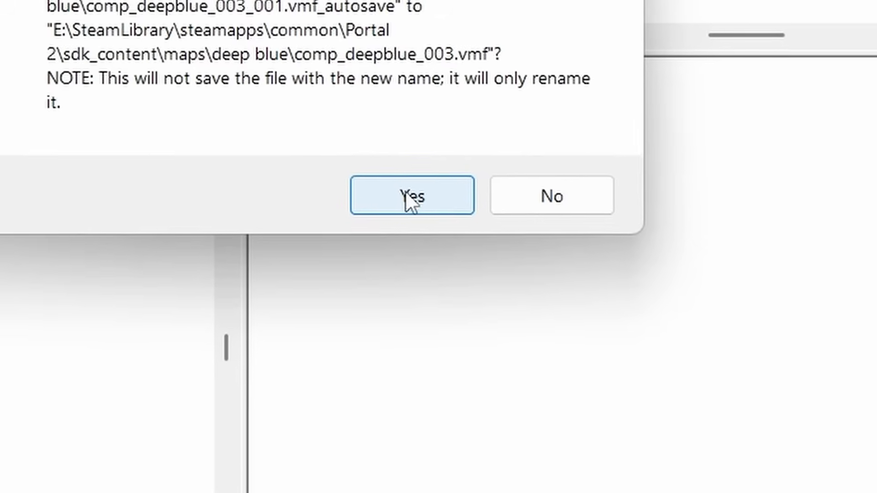
pyautogui.click(420, 216)
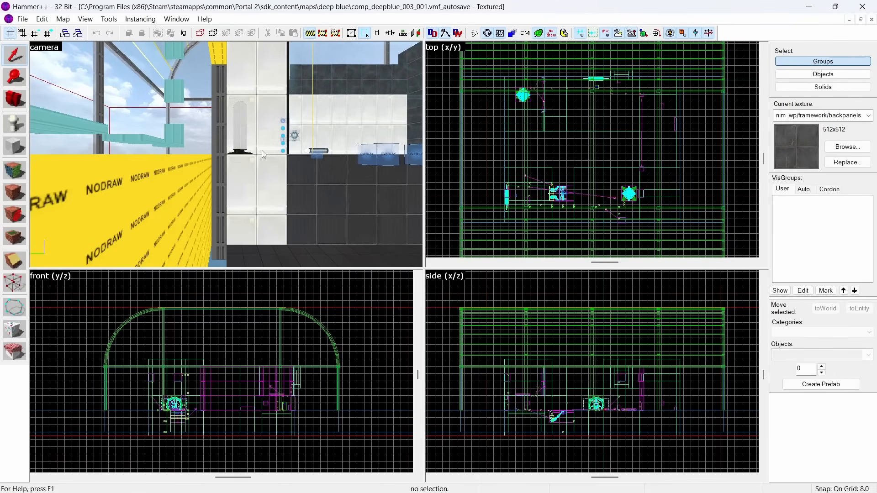
# Step: Examine the recovered autosave's chamber walls, round exit door and surrounding glass tunnel in the 3D view
pyautogui.press('z')
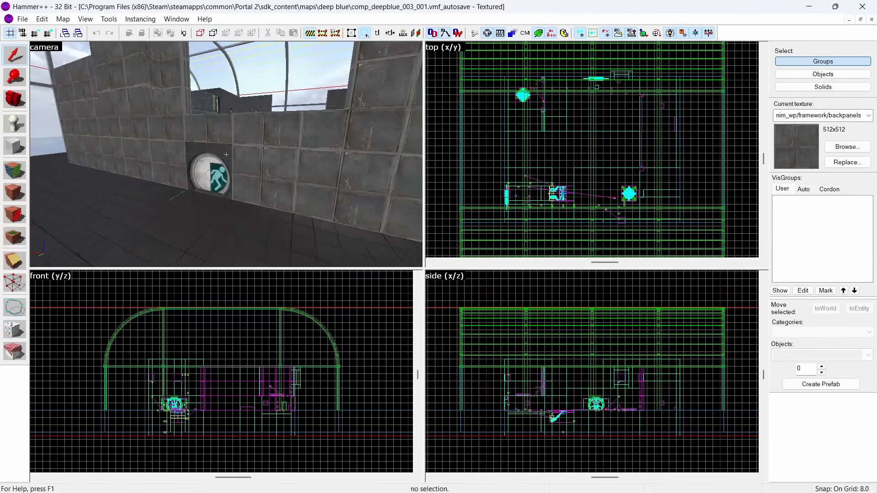
pyautogui.press('w')
pyautogui.press('w')
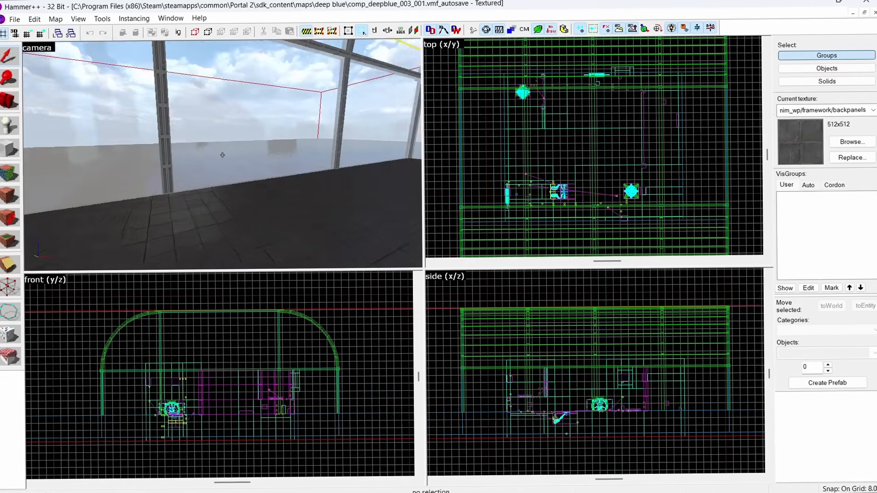
pyautogui.press('w')
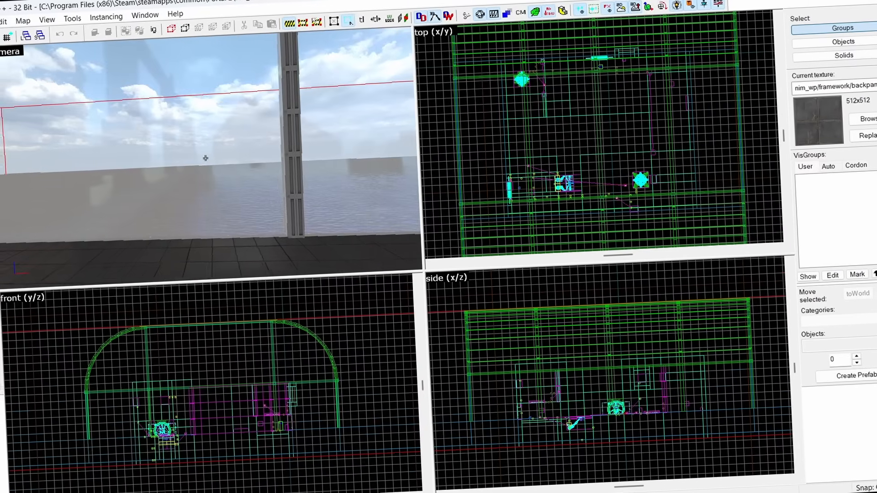
pyautogui.press('w')
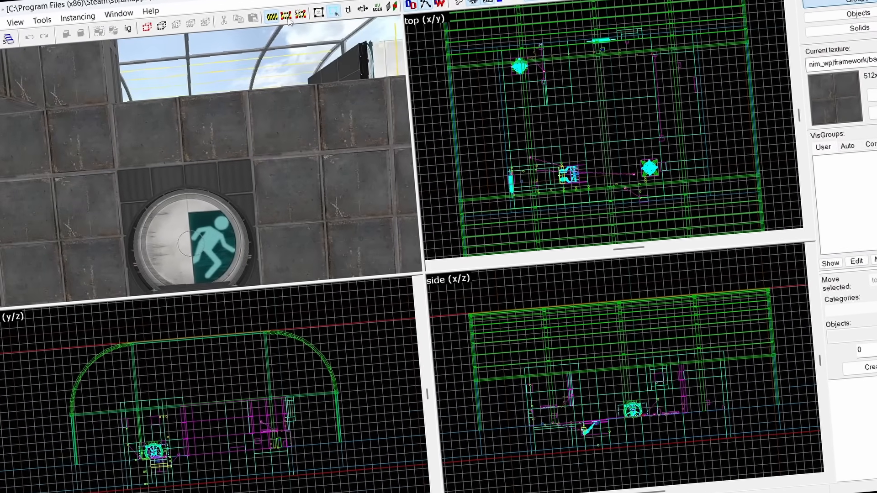
pyautogui.press('d')
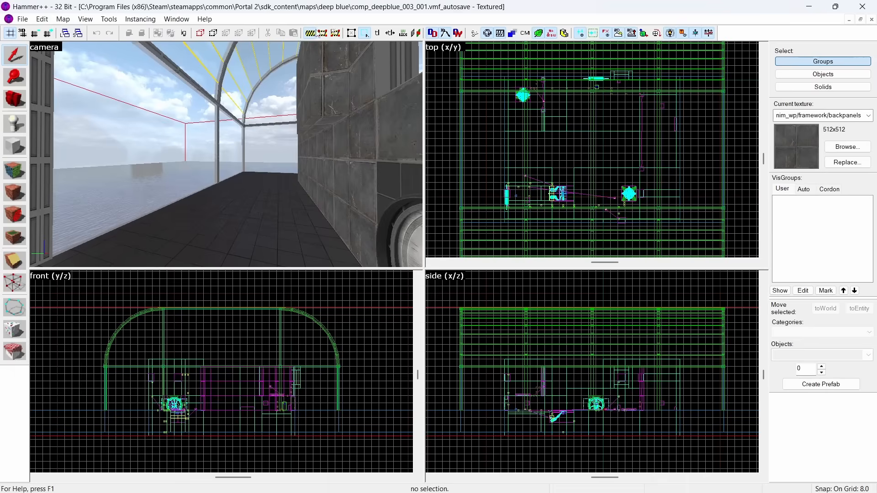
pyautogui.press('w')
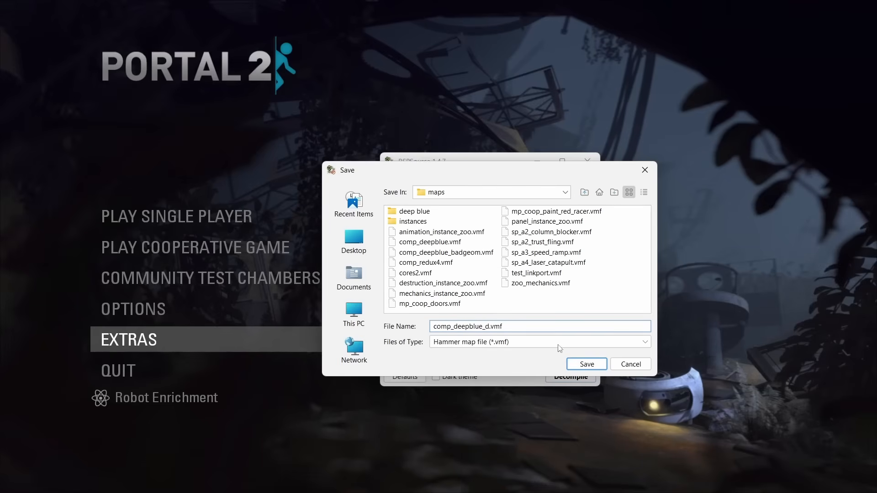
# Step: Save the decompiled map as comp_deepblue_d.vmf in the maps folder and inspect its chamber in Hammer++
pyautogui.click(578, 365)
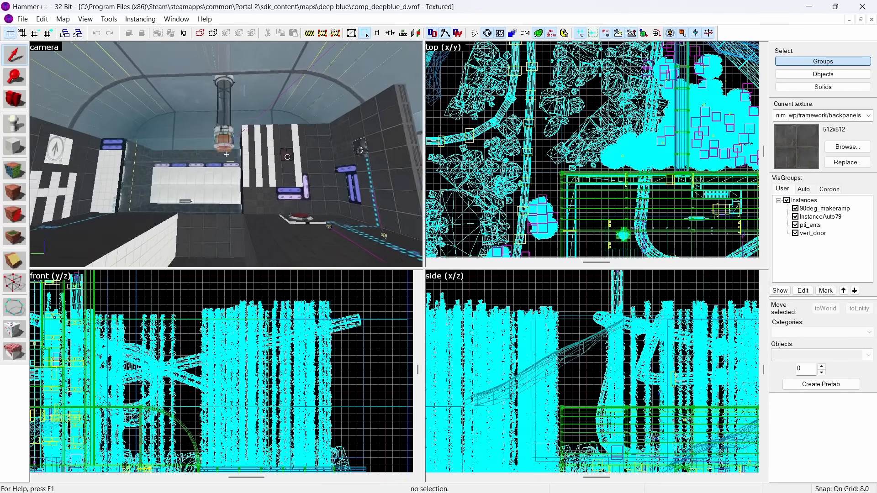
pyautogui.press('w')
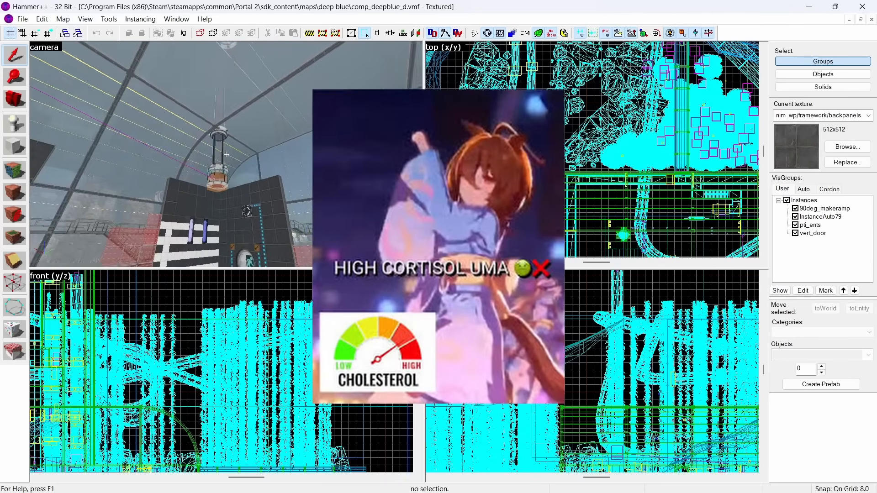
pyautogui.press('w')
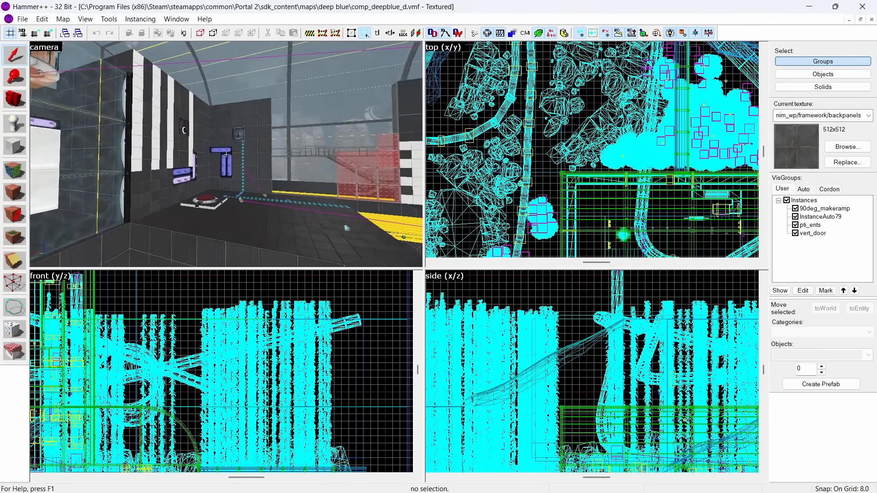
pyautogui.press('w')
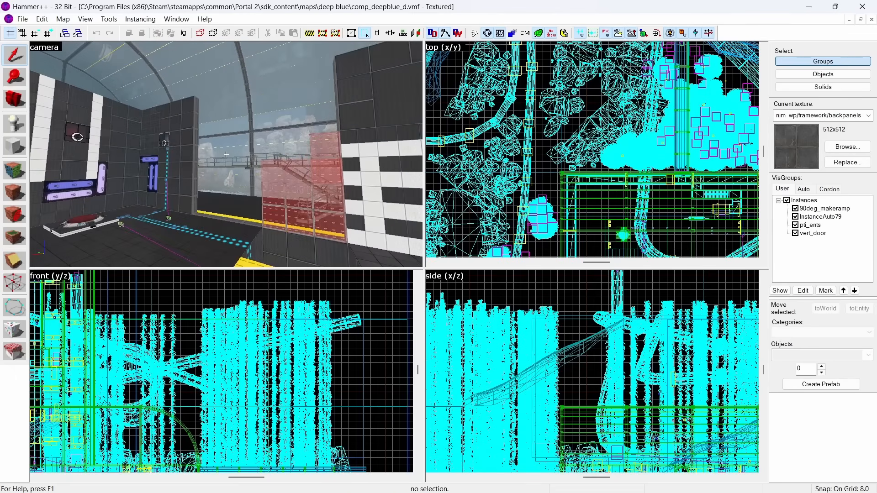
pyautogui.press('w')
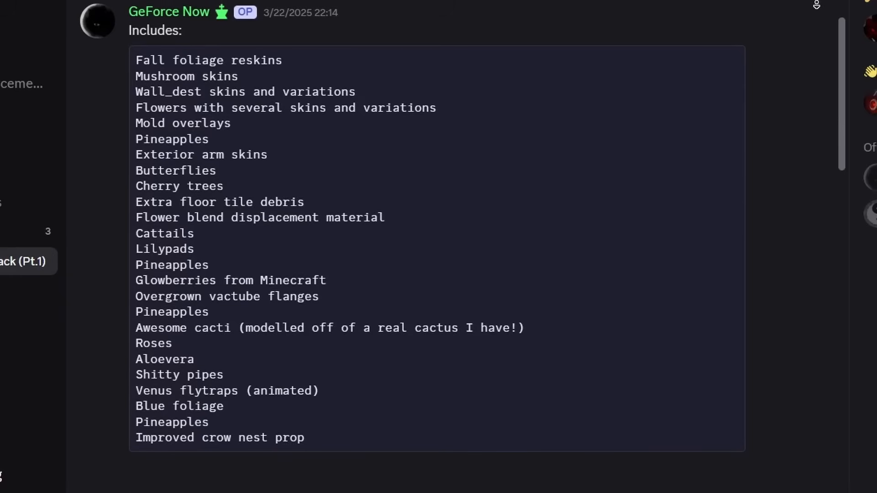
# Step: Read the asset pack's contents list and its tips for planting a biodiverse ecosystem in the Discord post
pyautogui.scroll(-2, 438, 247)
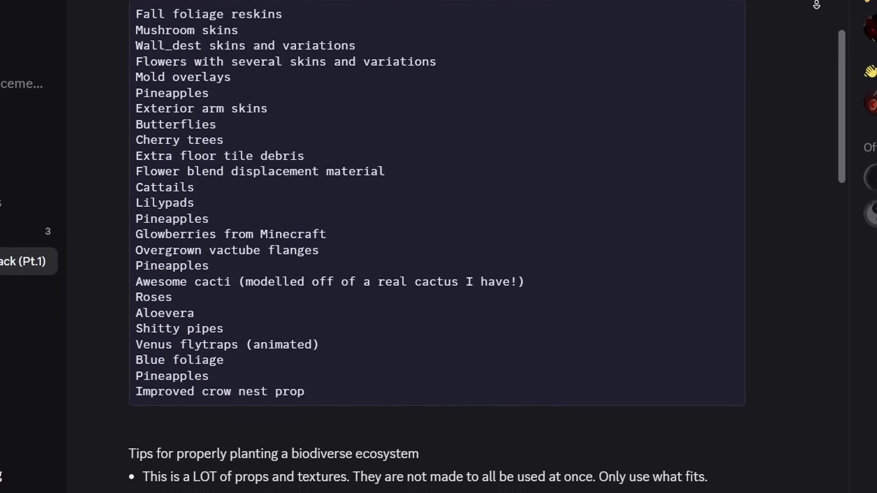
pyautogui.scroll(-2, 437, 247)
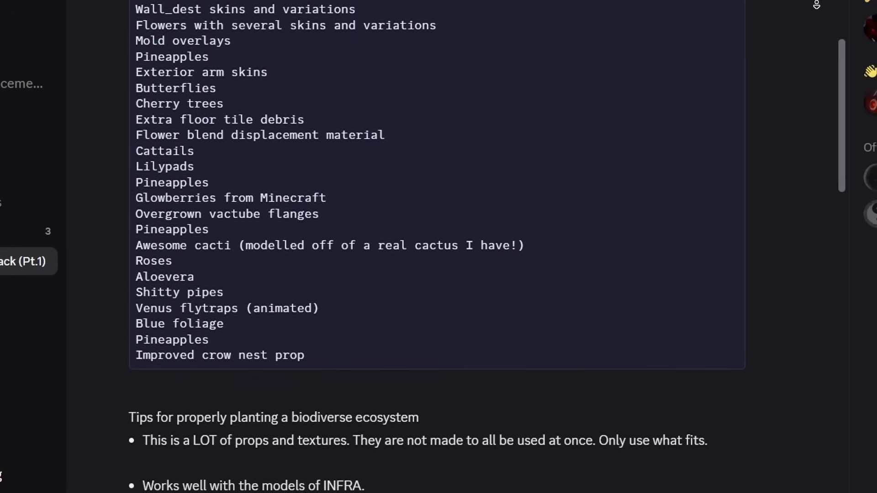
pyautogui.scroll(-2, 437, 247)
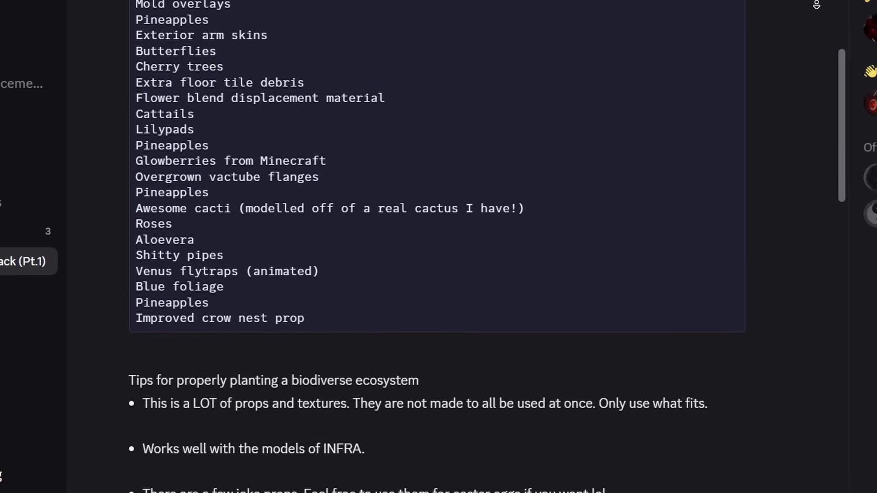